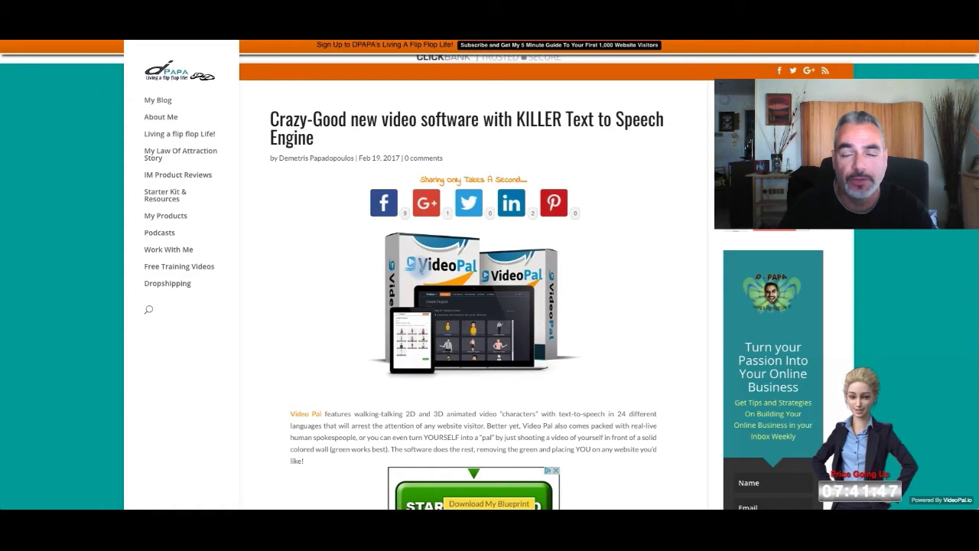
# Scroll through the 'Crazy-Good new video software' post and switch to its WordPress Edit Post screen
pyautogui.scroll(-3, 311, 168)
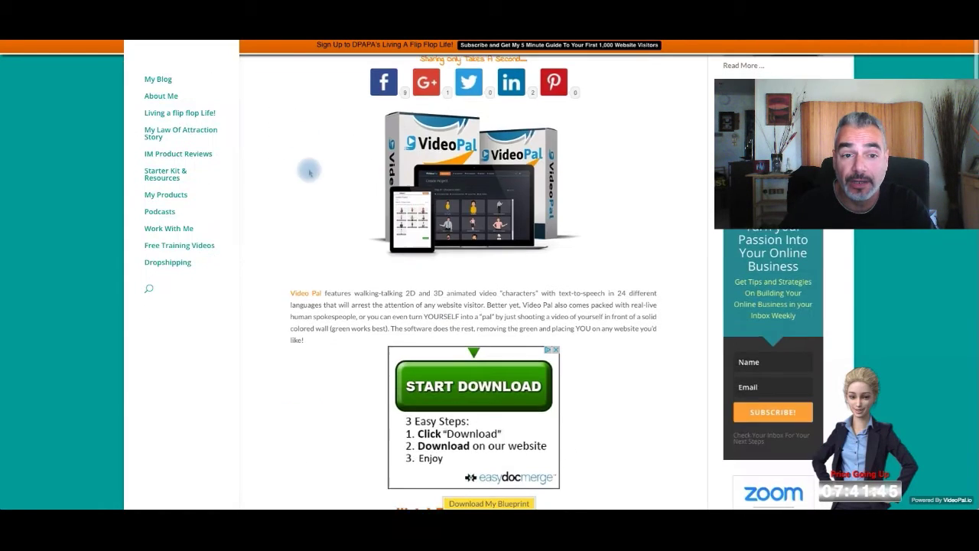
pyautogui.scroll(1, 310, 168)
pyautogui.scroll(1, 394, 202)
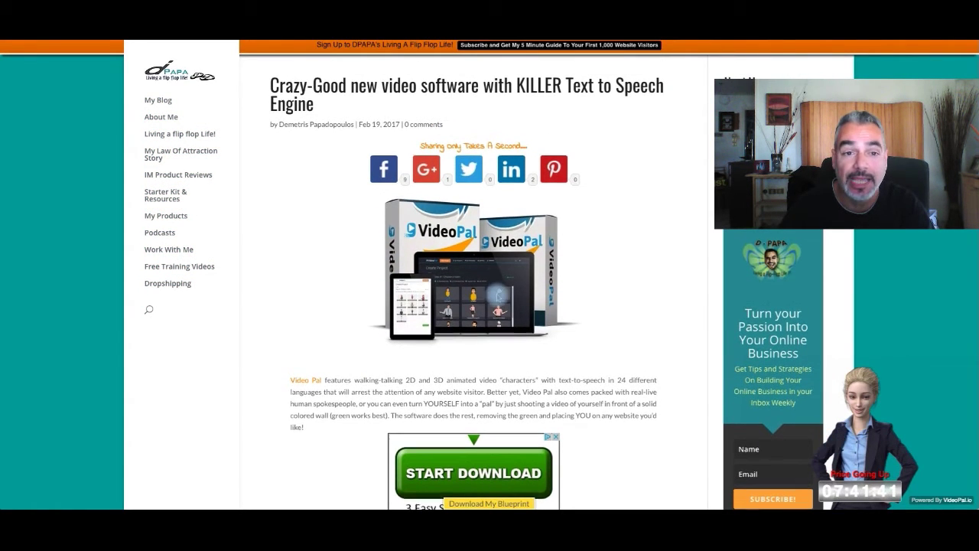
pyautogui.scroll(1, 497, 294)
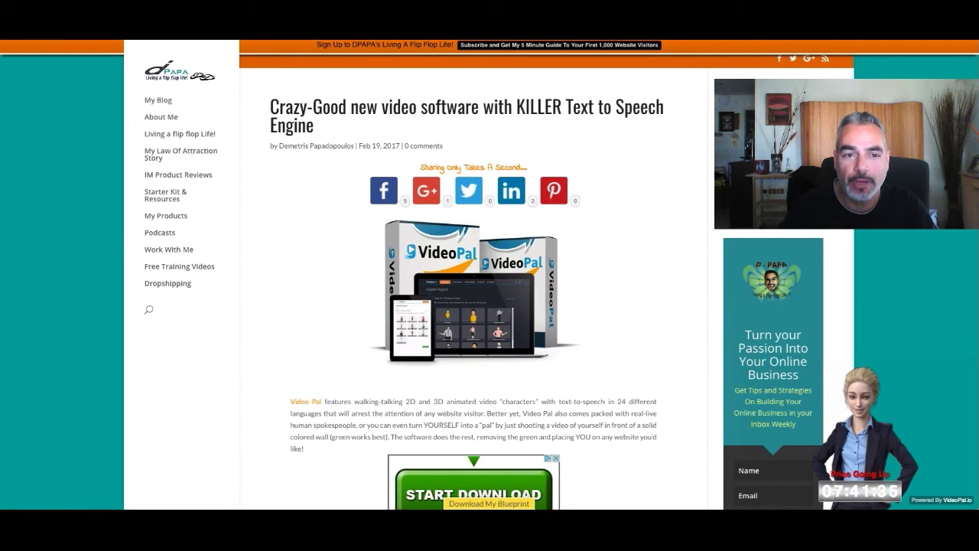
pyautogui.press('super+w')
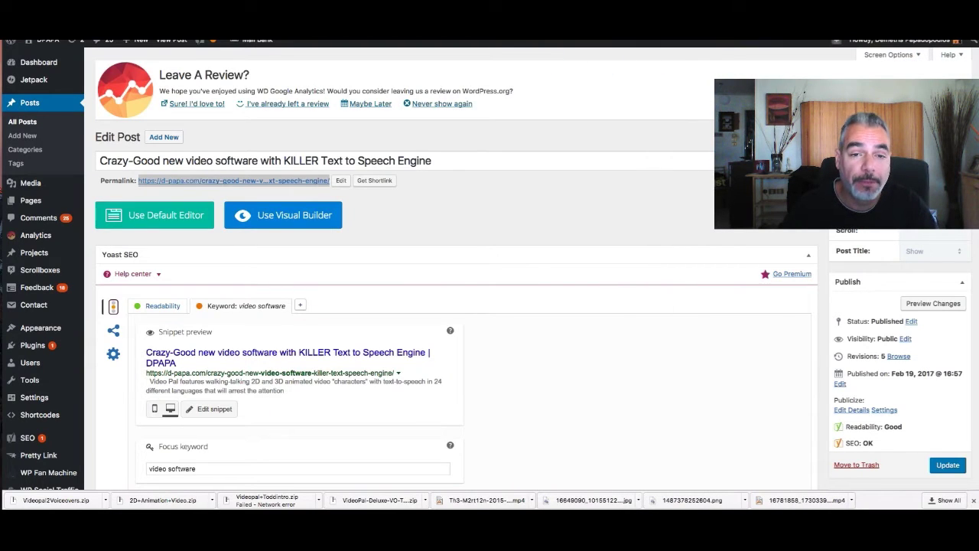
# Switch from the Edit Post screen to the VideoPal My Projects tab listing four avatar projects
pyautogui.hotkey('ctrl', 'Tab')
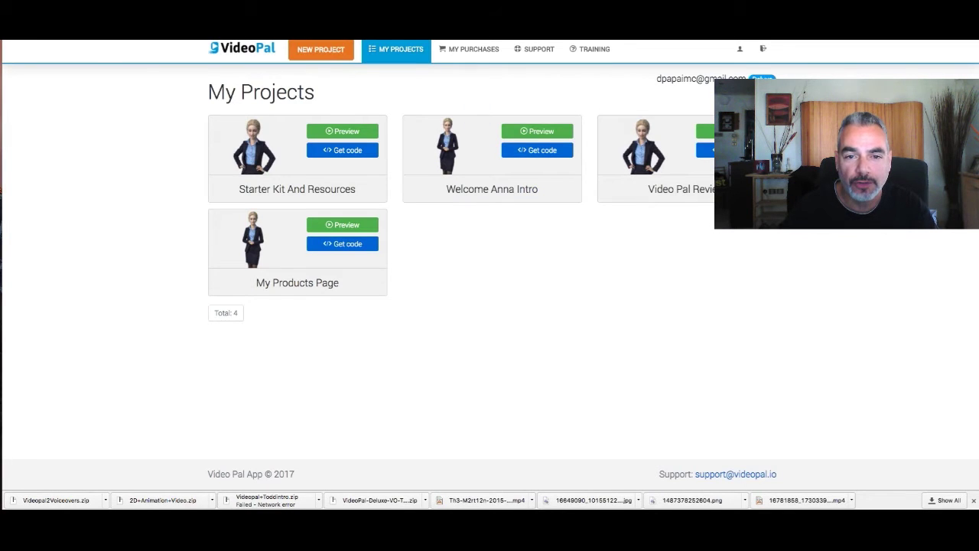
# Browse the members' tutorials on the VideoPal TRAINING page
pyautogui.click(459, 50)
pyautogui.scroll(-3, 186, 184)
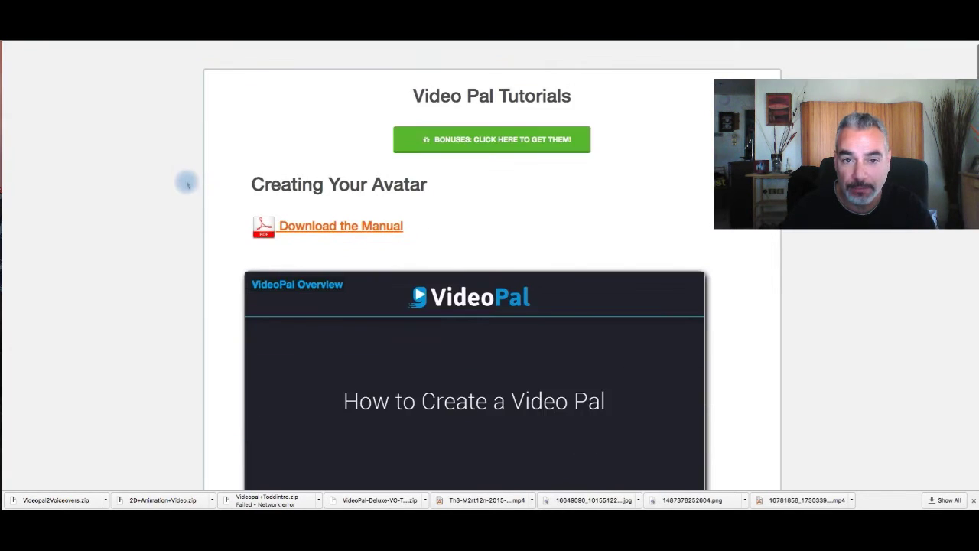
pyautogui.scroll(-10, 186, 183)
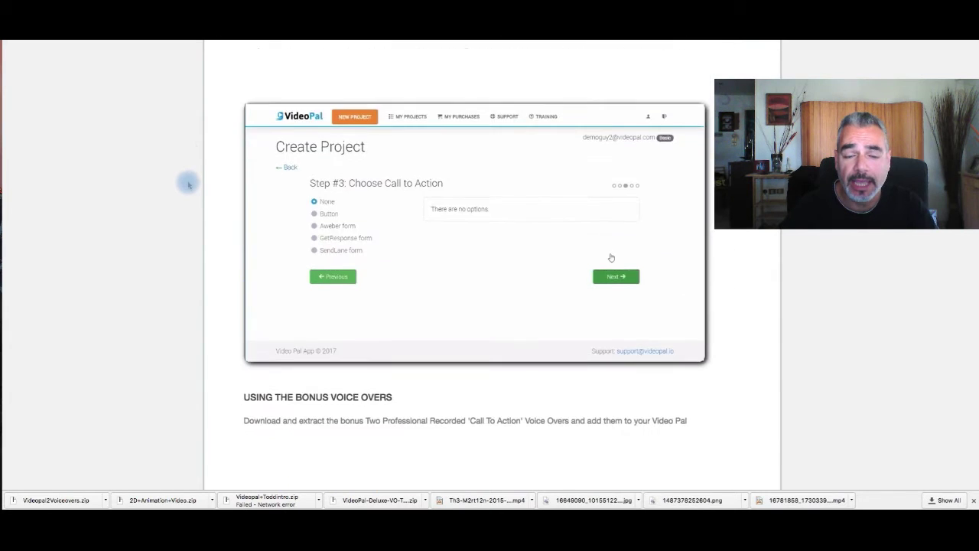
pyautogui.scroll(-10, 189, 184)
pyautogui.scroll(20, 192, 183)
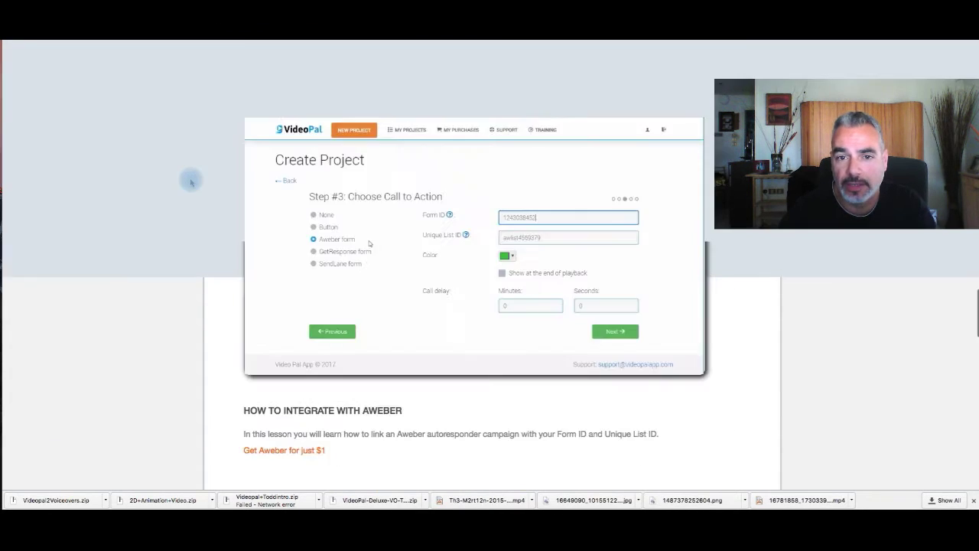
pyautogui.scroll(-2, 246, 134)
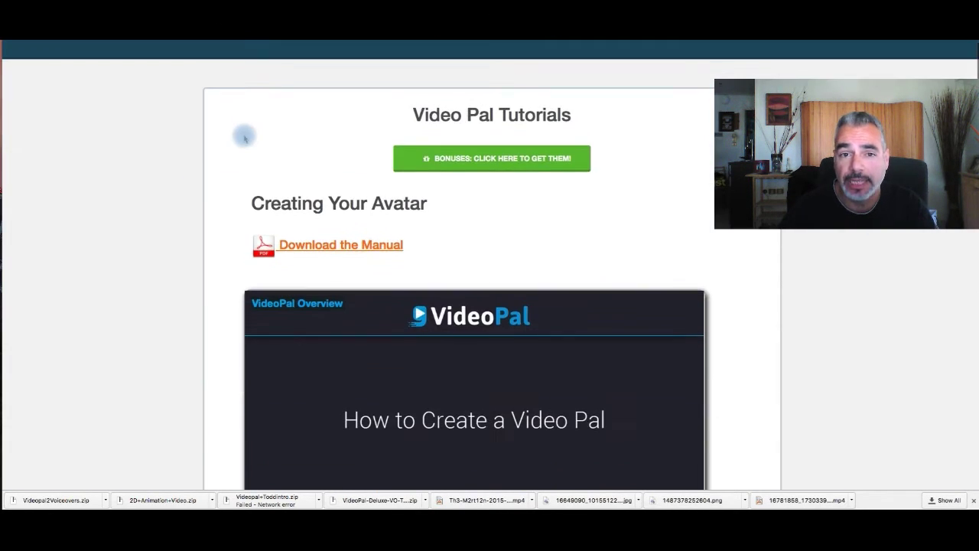
pyautogui.scroll(3, 206, 70)
pyautogui.scroll(-3, 208, 169)
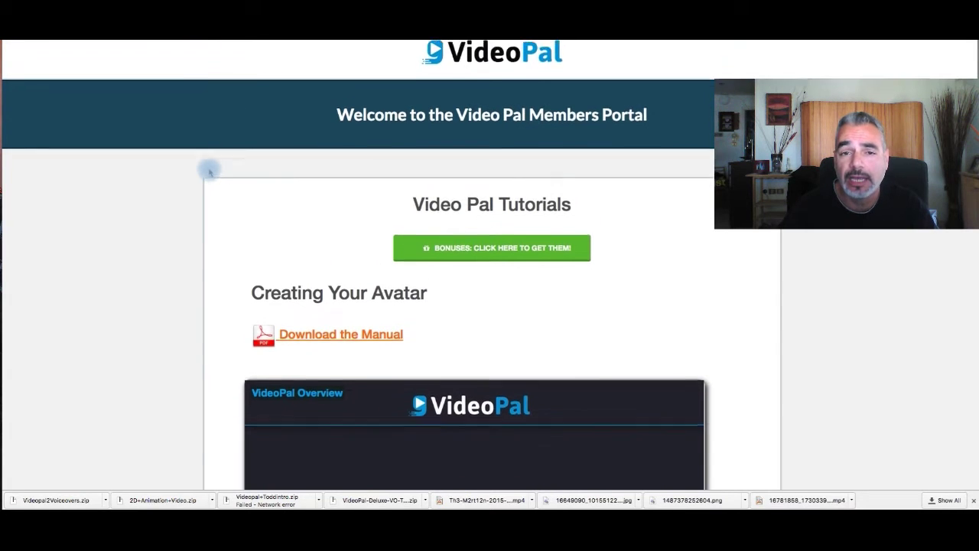
pyautogui.scroll(-20, 210, 170)
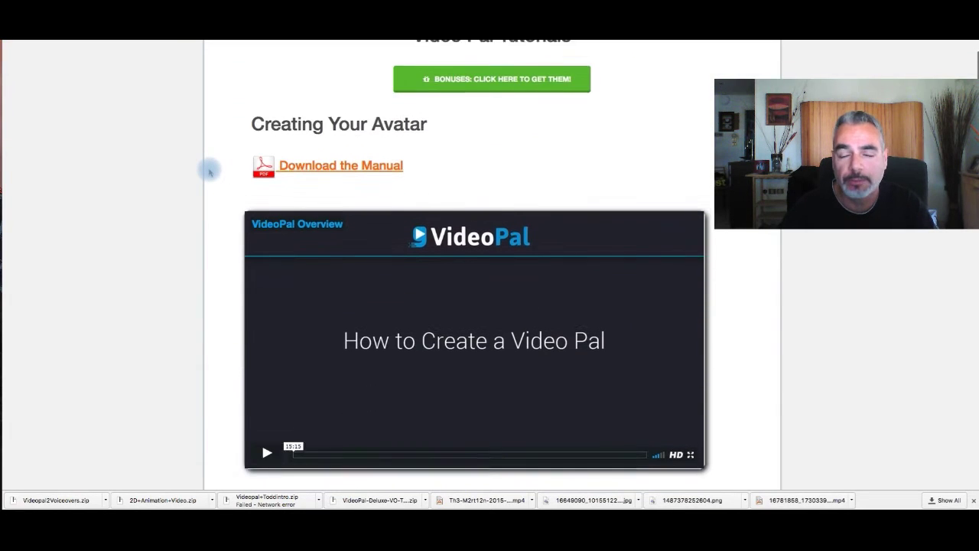
pyautogui.scroll(-15, 210, 170)
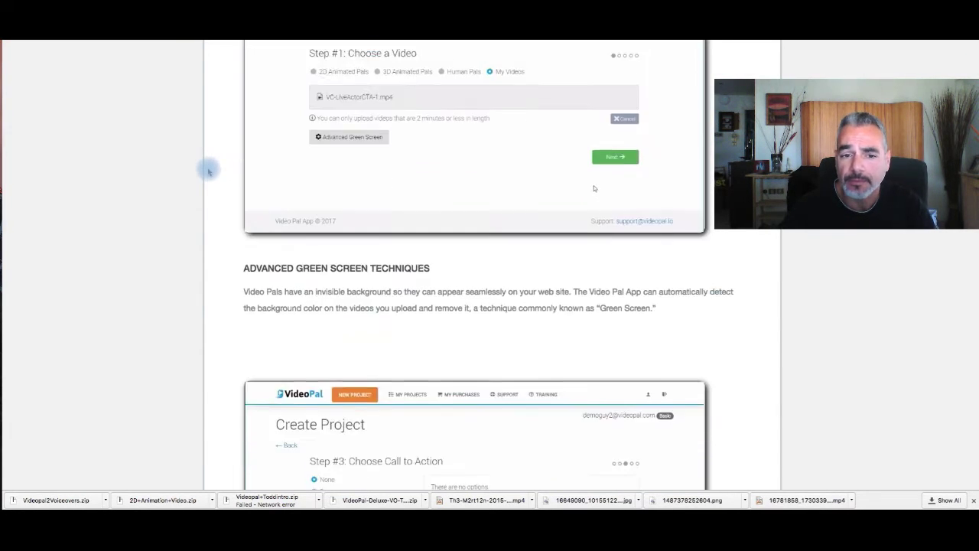
pyautogui.scroll(-7, 474, 264)
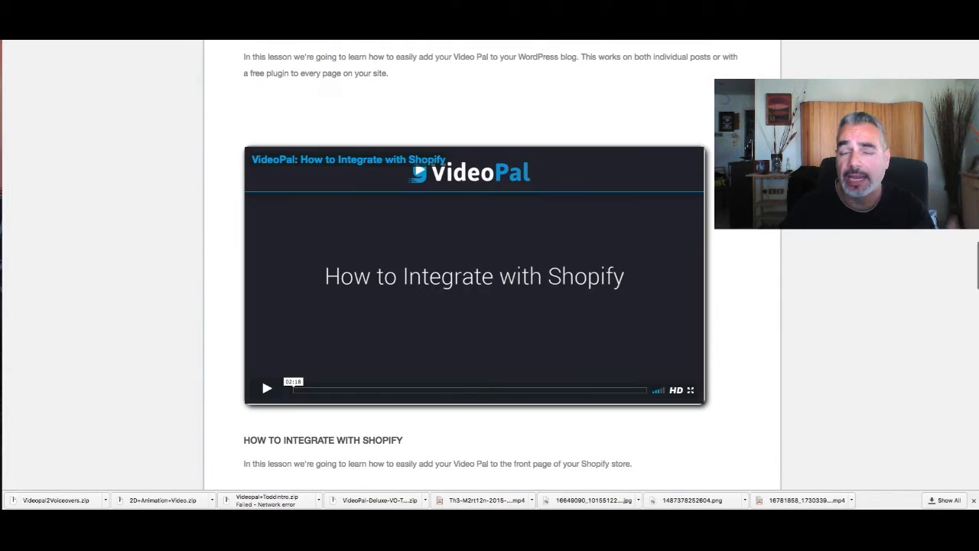
pyautogui.scroll(5, 474, 264)
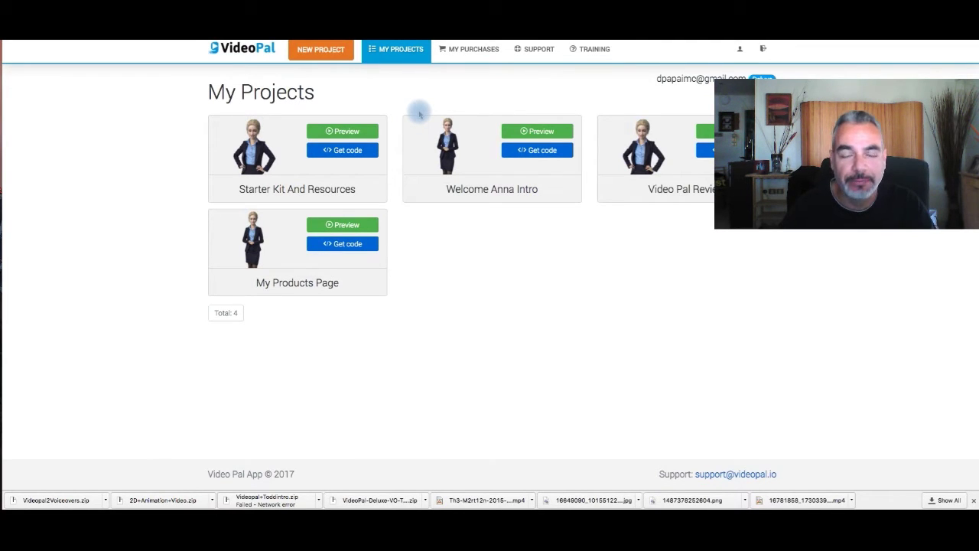
pyautogui.moveTo(361, 121)
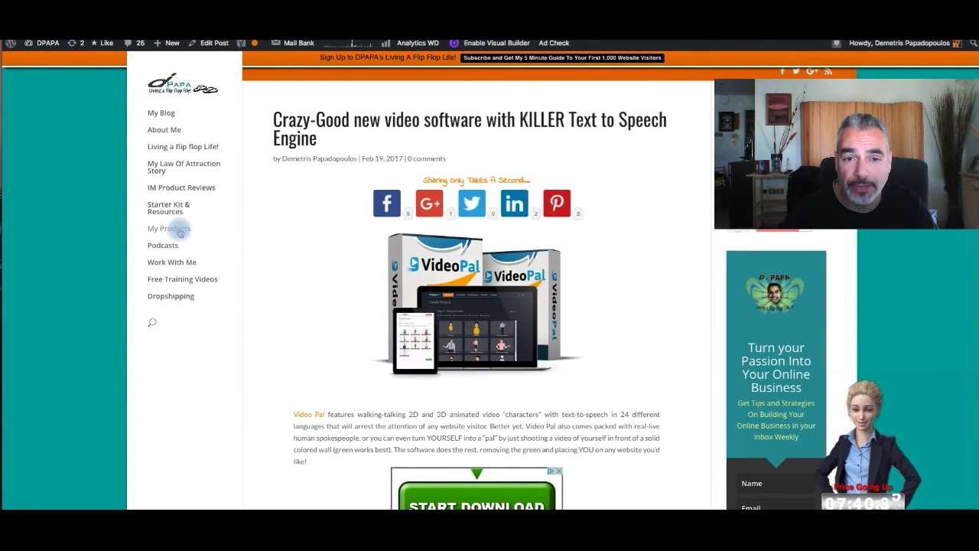
# Open the blog's My Products page, then return to the VideoPal My Projects list
pyautogui.click(180, 231)
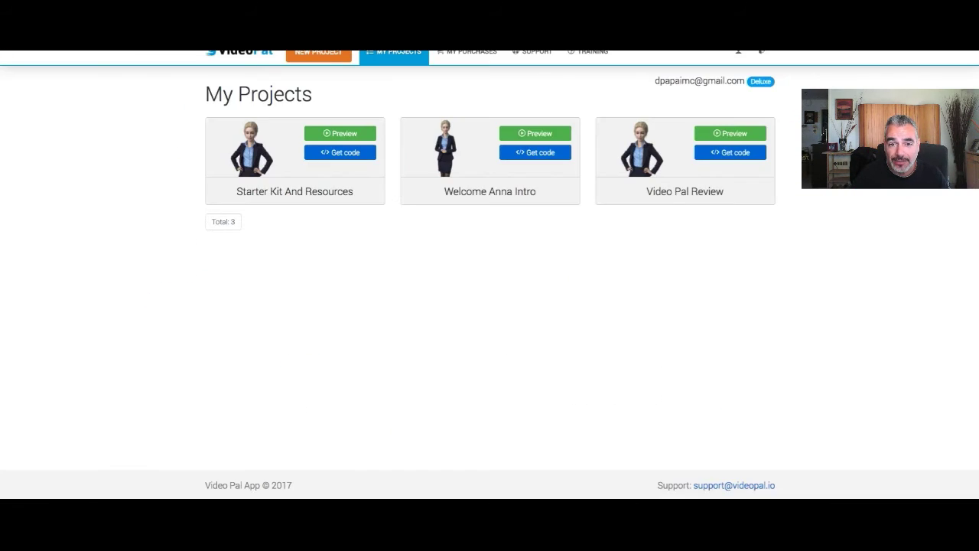
pyautogui.click(359, 219)
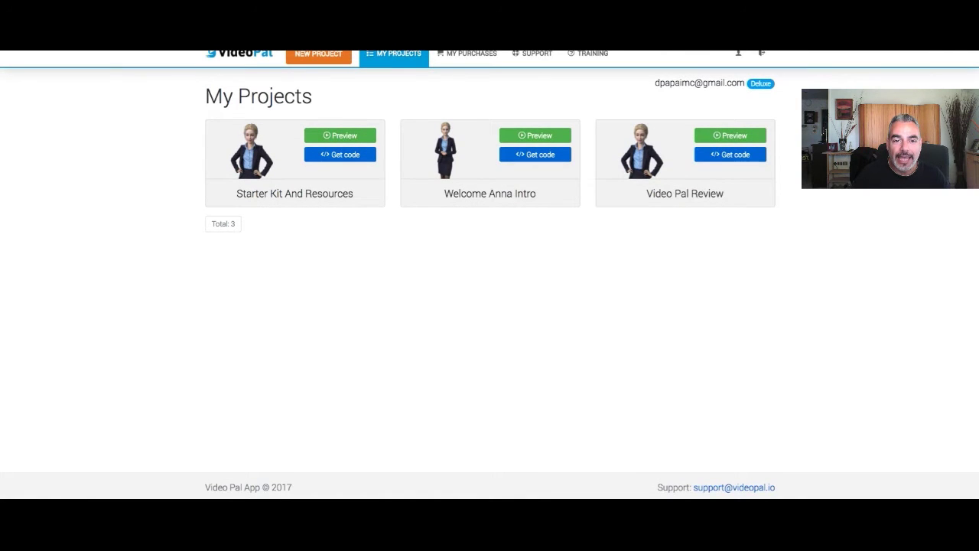
# In Step #1 of a new project, compare 3D Animated Pals, Human Pals and My Videos
pyautogui.scroll(1, 320, 84)
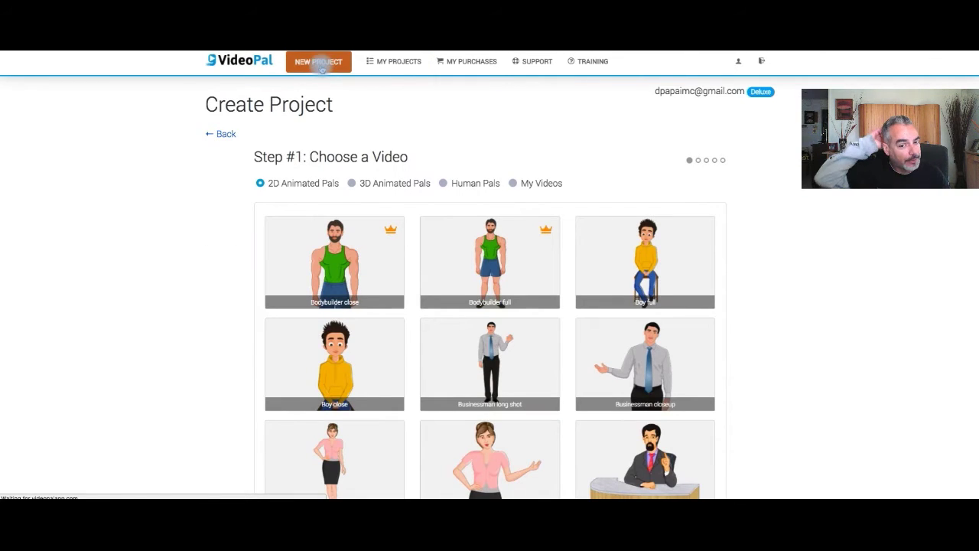
pyautogui.scroll(-1, 489, 137)
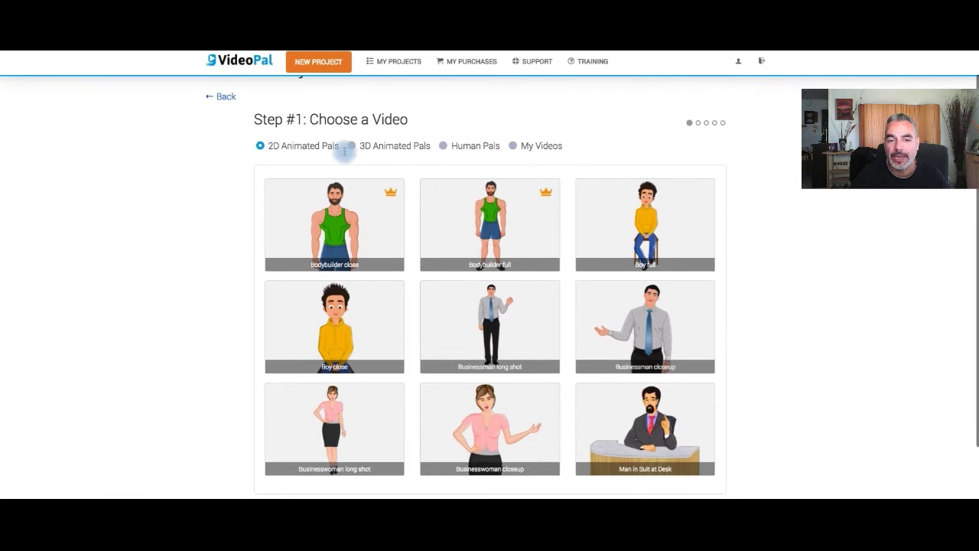
pyautogui.click(350, 146)
pyautogui.scroll(-3, 459, 192)
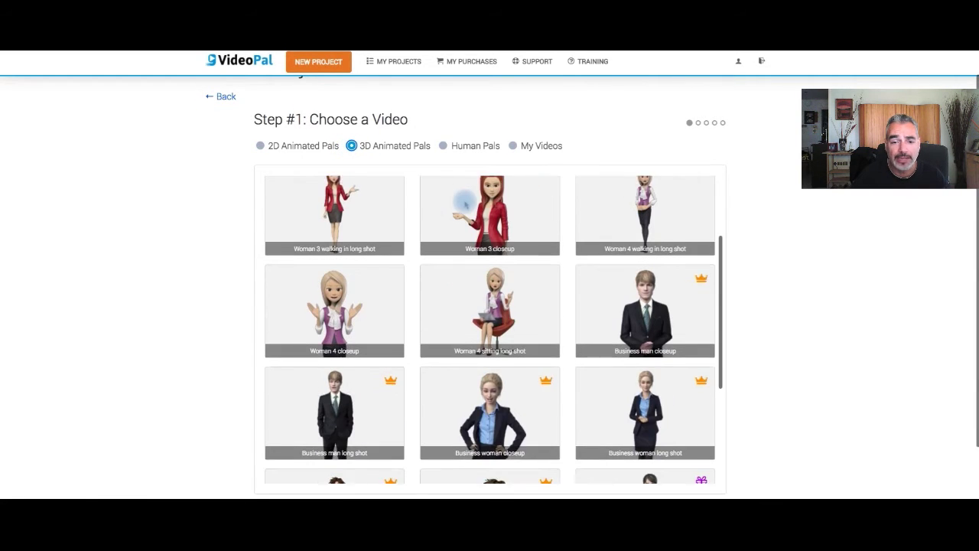
pyautogui.scroll(1, 447, 172)
pyautogui.click(443, 157)
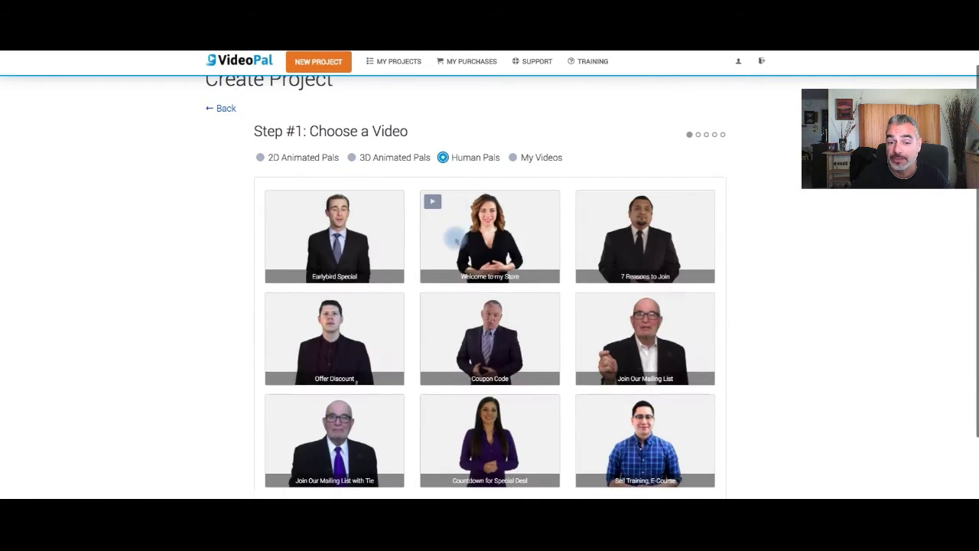
pyautogui.scroll(-1, 455, 243)
pyautogui.scroll(3, 457, 245)
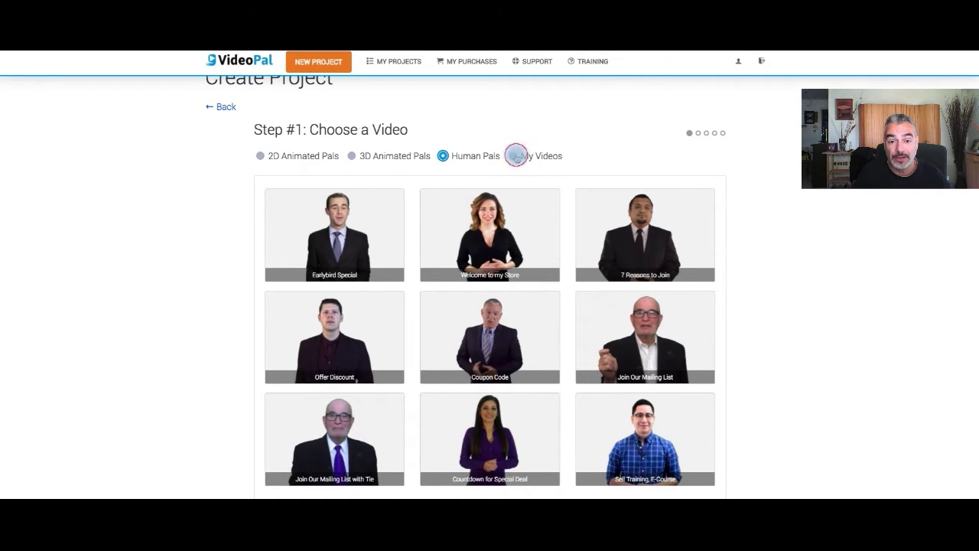
pyautogui.click(517, 155)
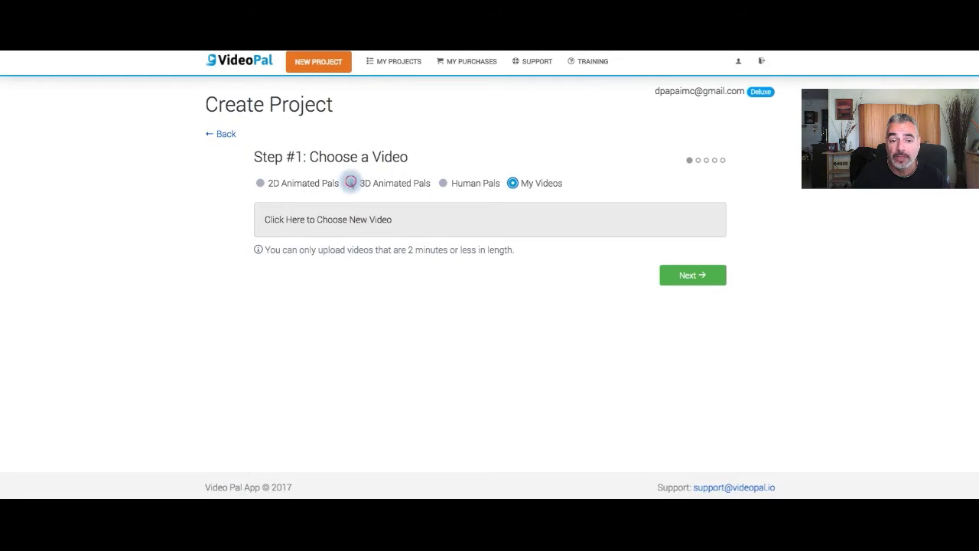
# Pick the 'Business woman long shot' 3D pal and advance to Step #2: Add Speech
pyautogui.click(351, 182)
pyautogui.scroll(-2, 558, 318)
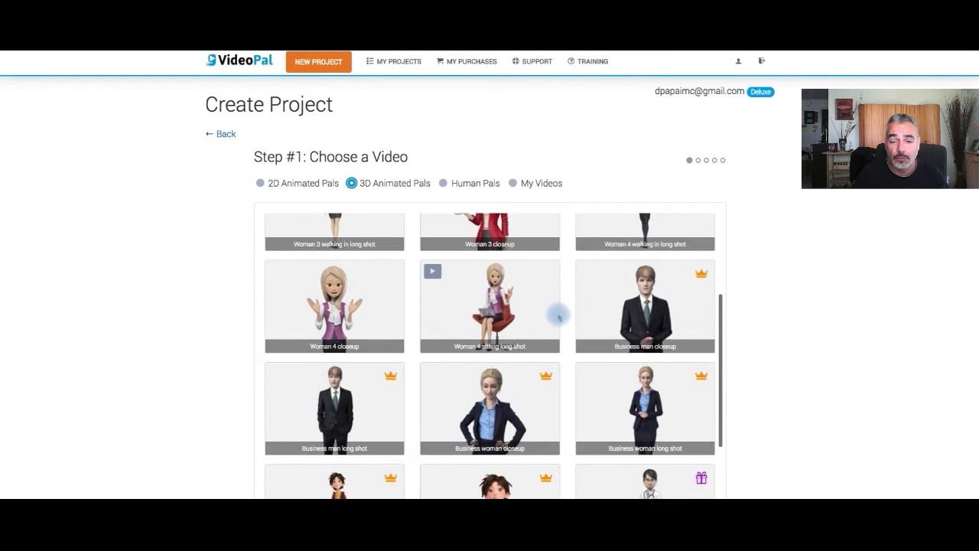
pyautogui.scroll(-1, 558, 317)
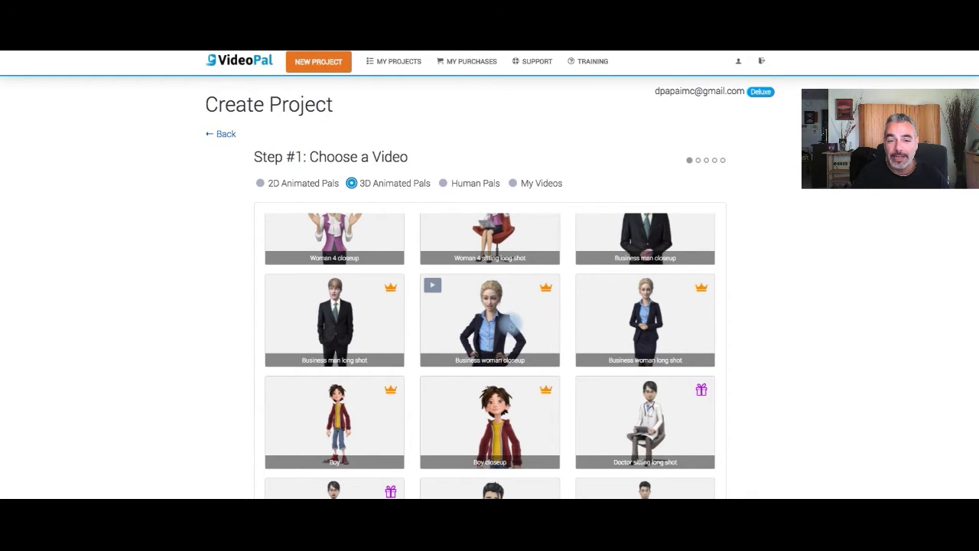
pyautogui.scroll(-2, 510, 322)
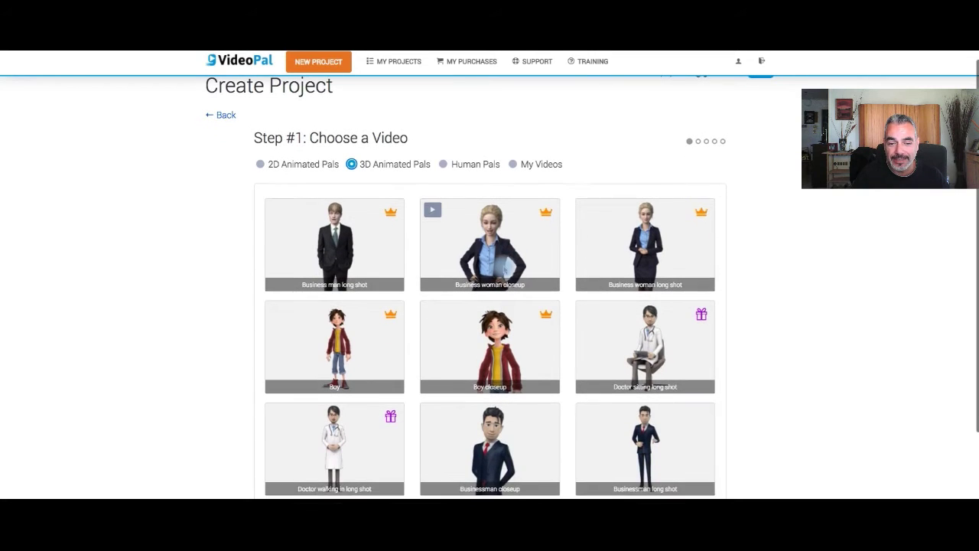
pyautogui.scroll(1, 490, 245)
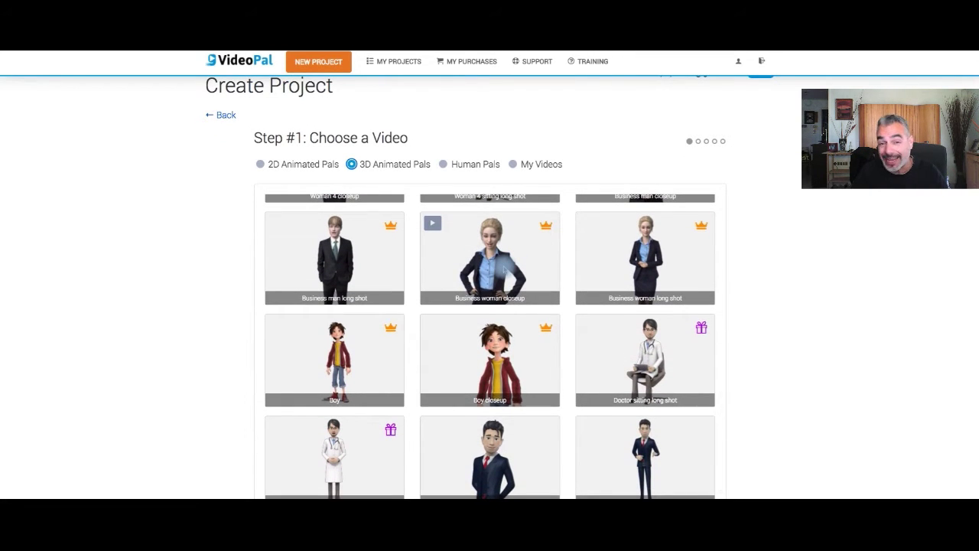
pyautogui.scroll(-1, 504, 267)
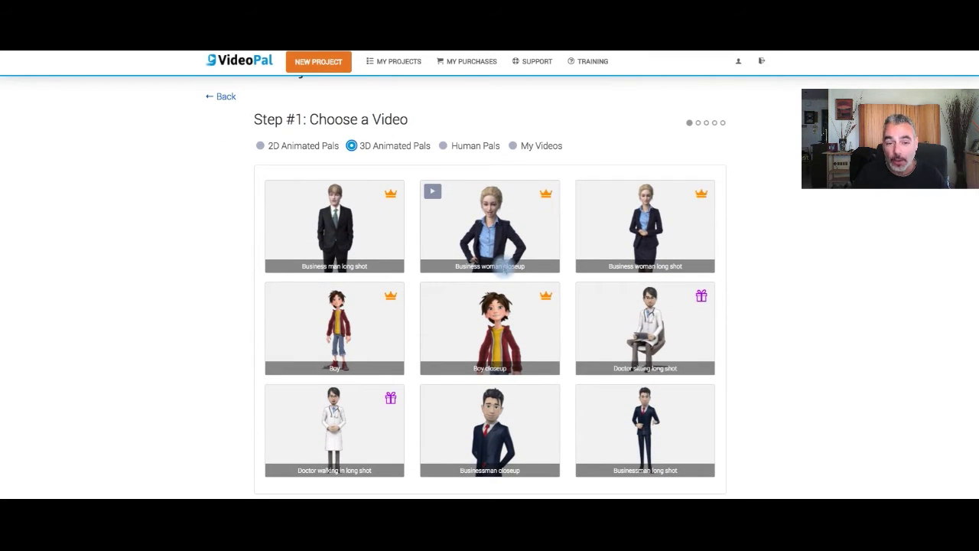
pyautogui.scroll(1, 505, 264)
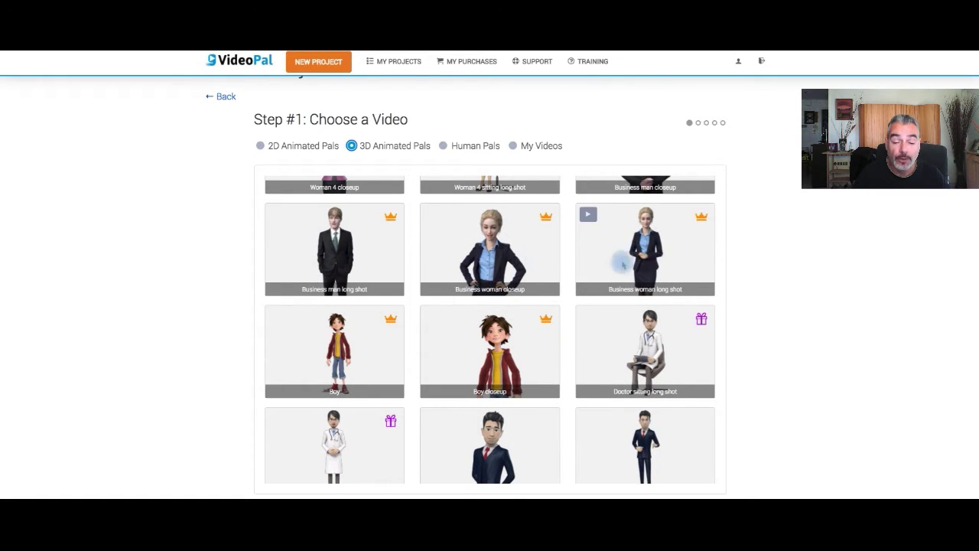
pyautogui.click(608, 260)
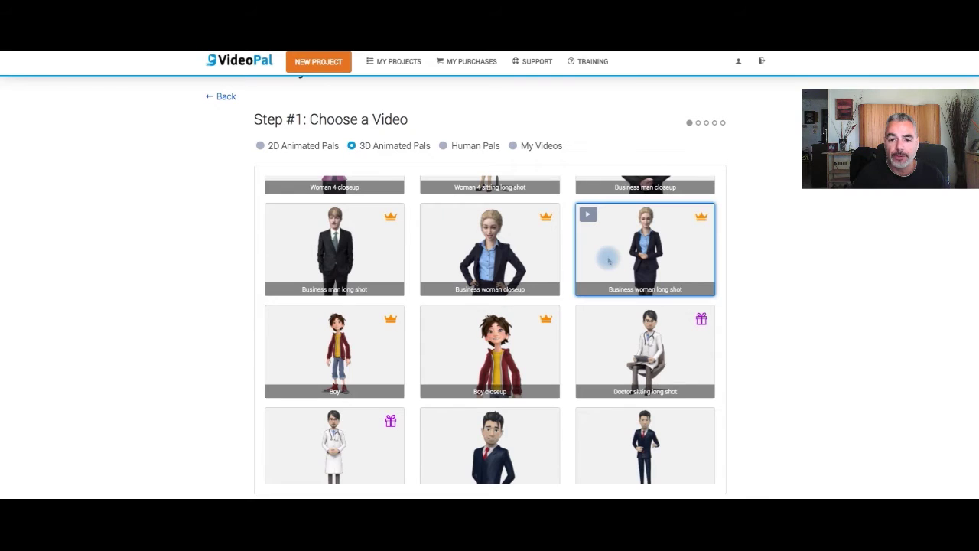
pyautogui.scroll(-3, 612, 237)
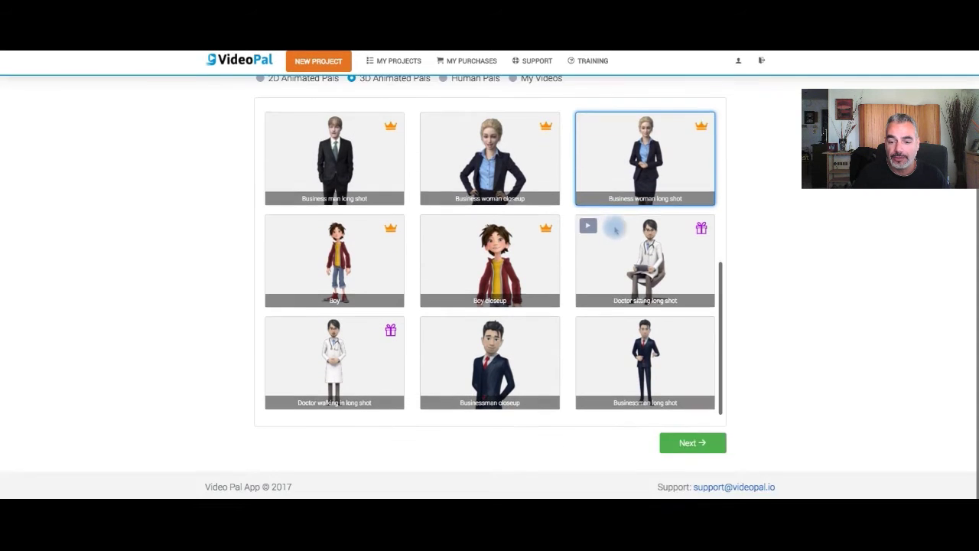
pyautogui.click(691, 445)
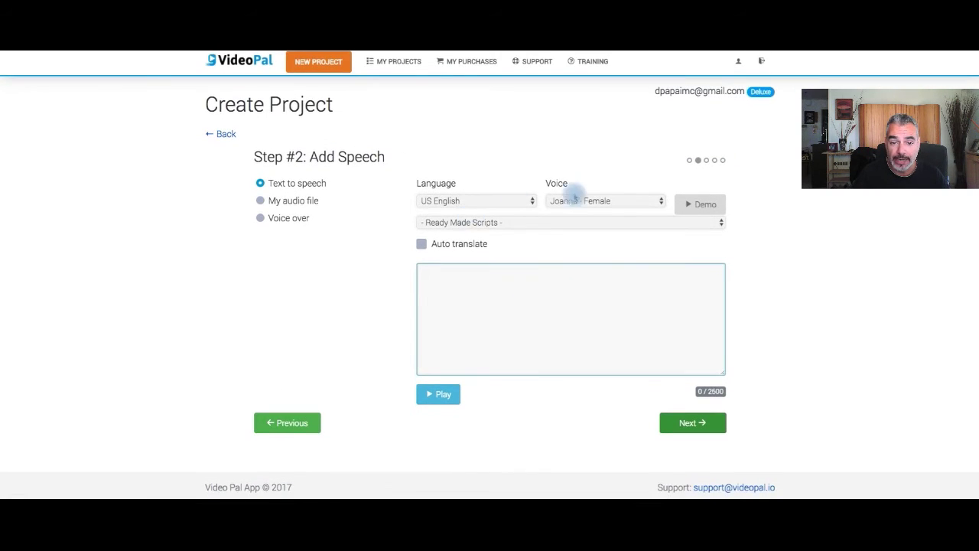
# Keep 'Joanna - Female' as the voice and listen to its demo
pyautogui.click(603, 202)
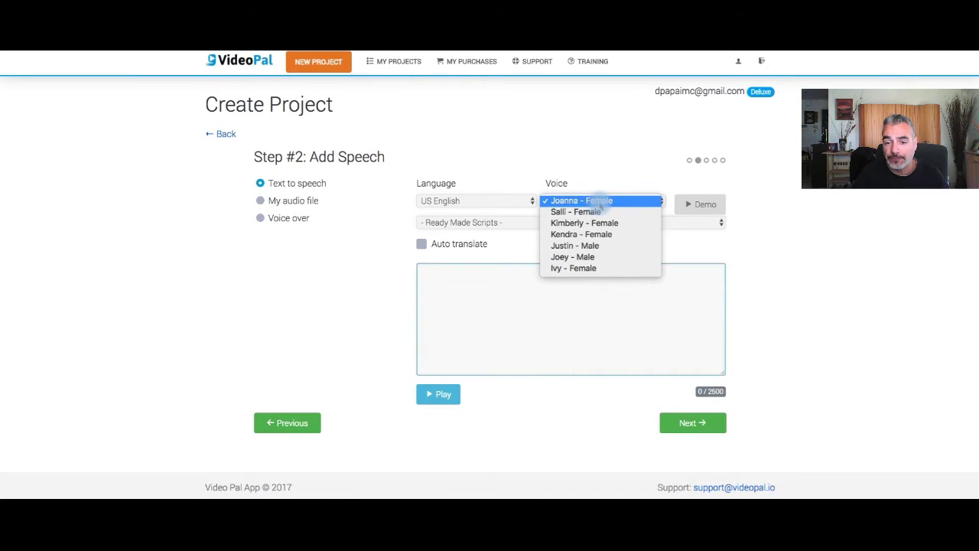
pyautogui.click(700, 202)
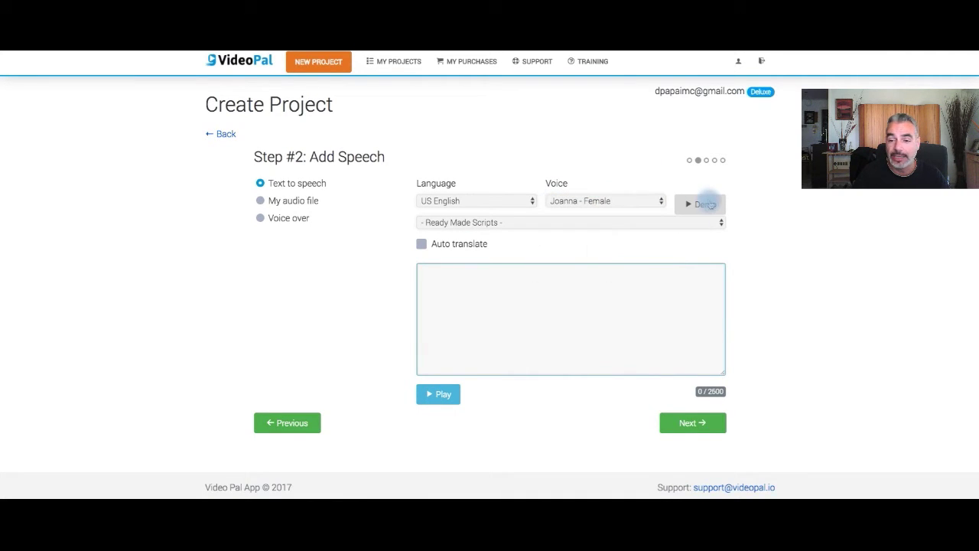
pyautogui.click(703, 203)
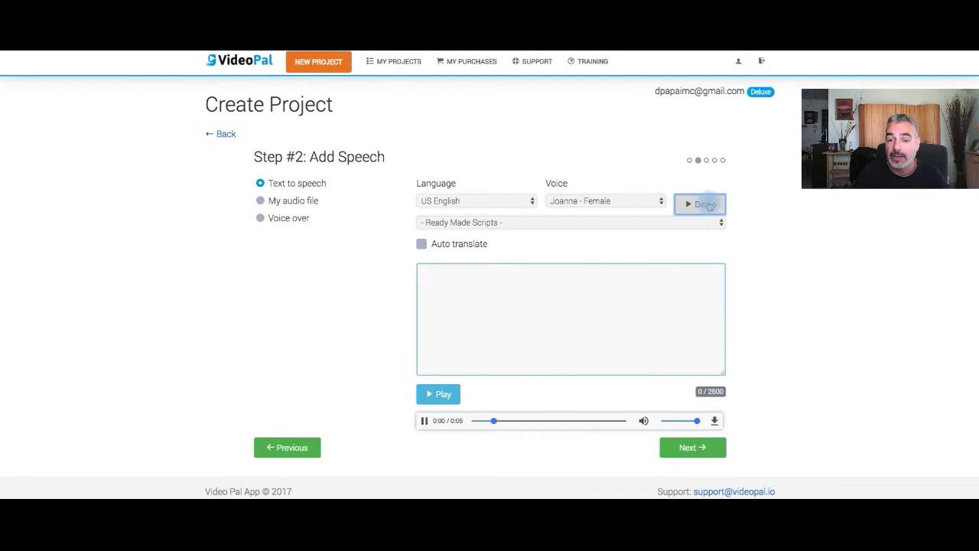
pyautogui.click(705, 205)
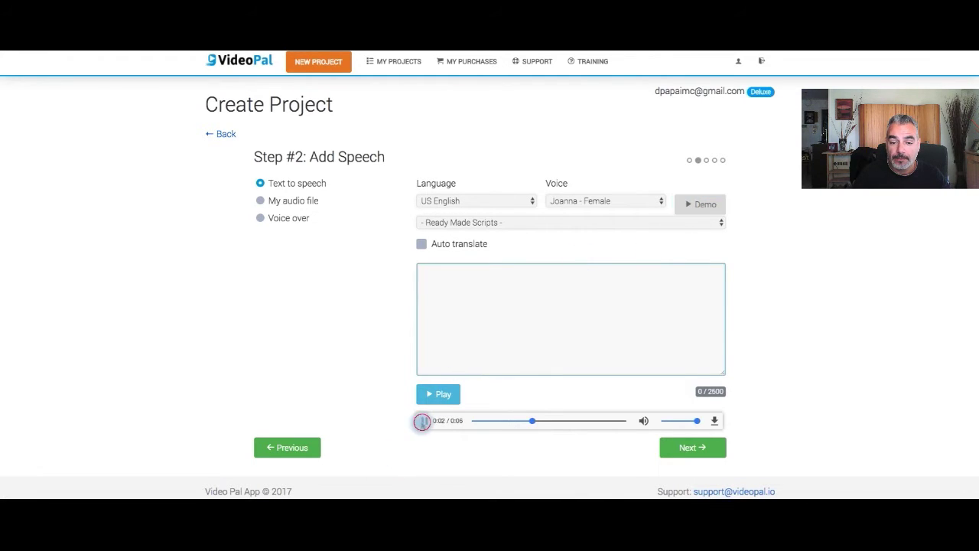
pyautogui.click(423, 420)
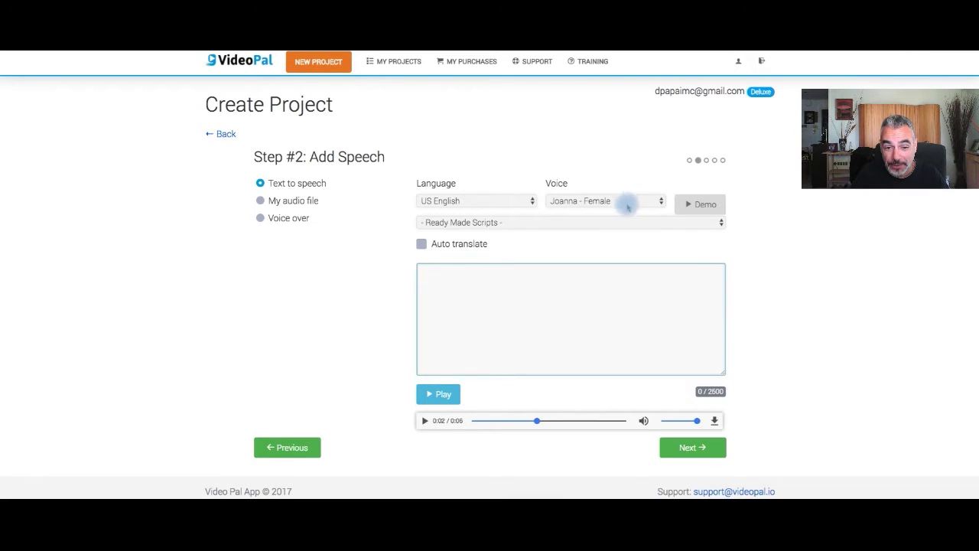
# Try the 'Sell Software' ready-made script, then reset the dropdown to leave the script empty
pyautogui.click(563, 224)
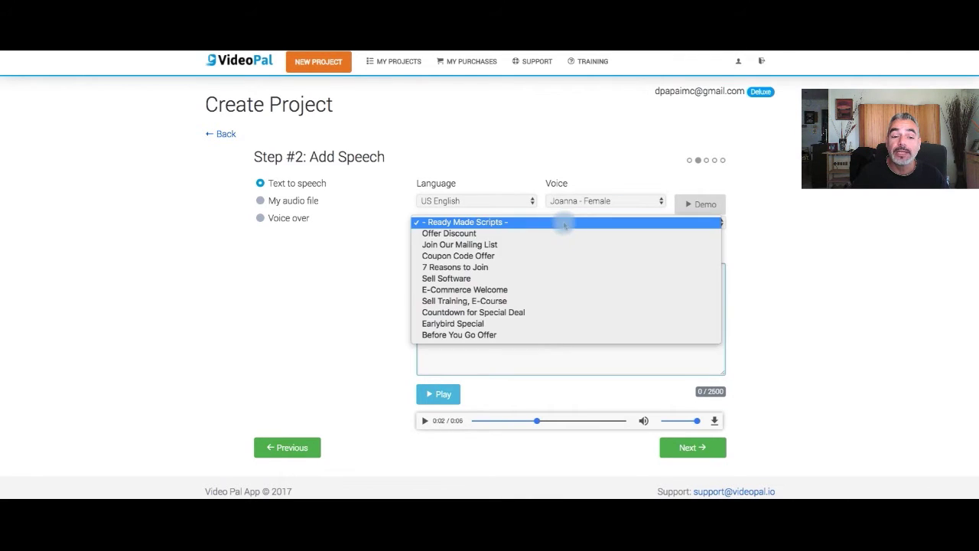
pyautogui.click(531, 278)
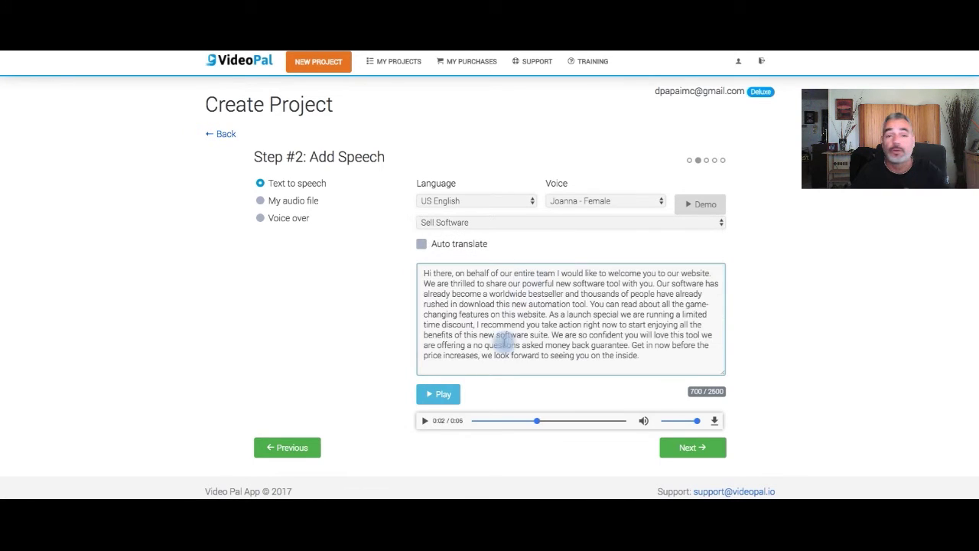
pyautogui.moveTo(583, 345); pyautogui.dragTo(499, 315)
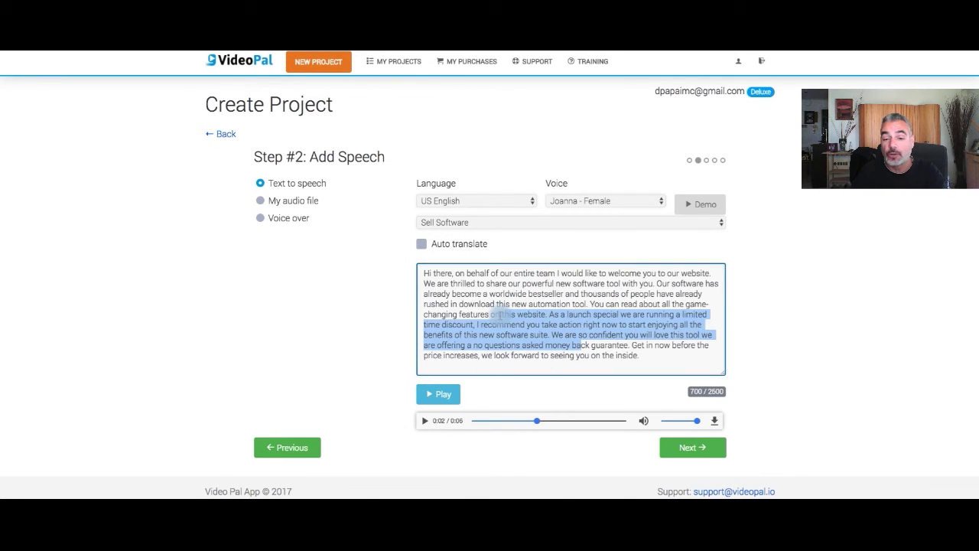
pyautogui.click(517, 221)
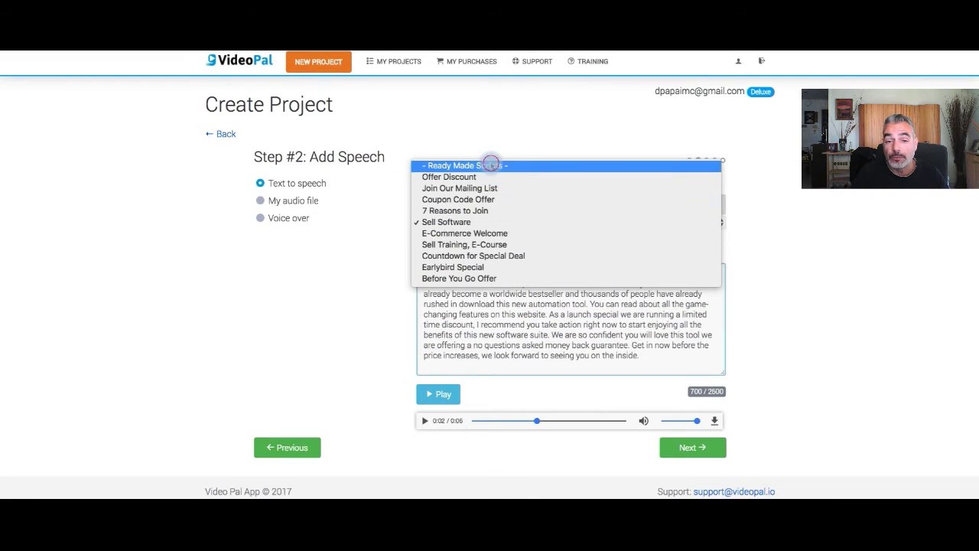
pyautogui.click(490, 166)
pyautogui.click(485, 295)
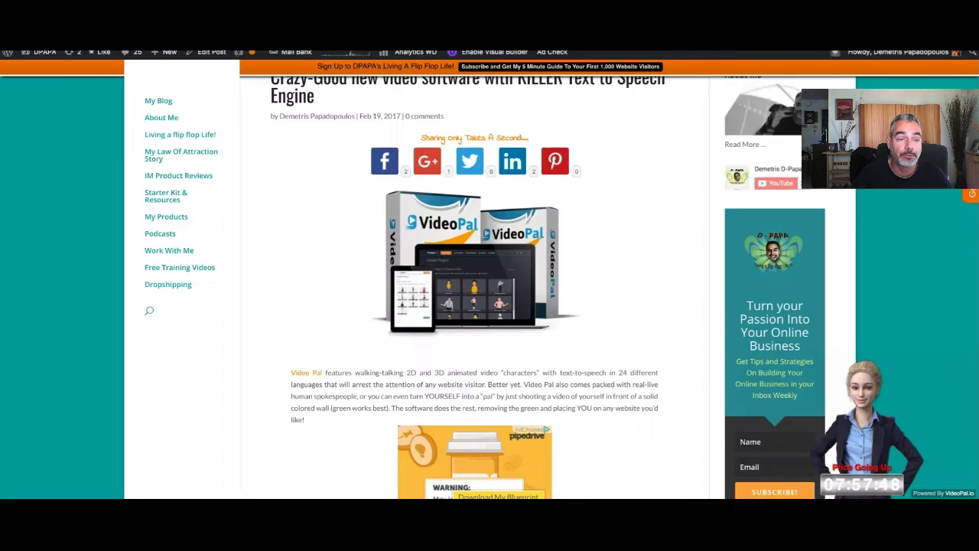
# Copy the author's introduction text from the WordPress My Products page
pyautogui.click(167, 218)
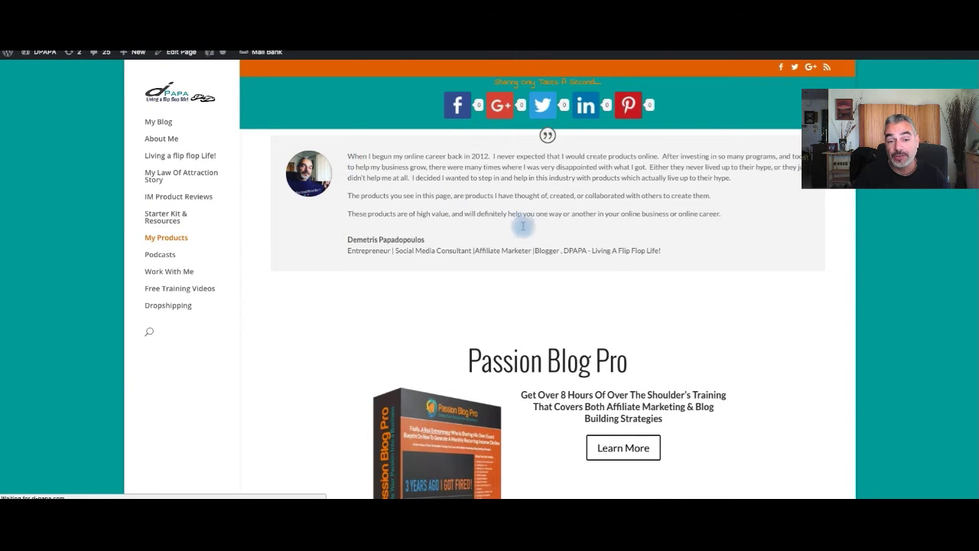
pyautogui.moveTo(618, 250); pyautogui.dragTo(733, 244)
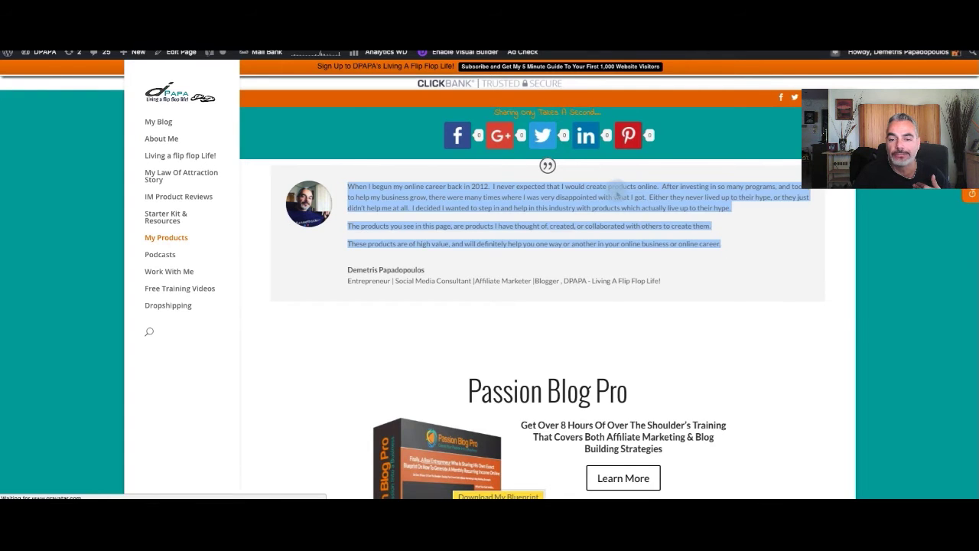
pyautogui.rightClick(617, 191)
pyautogui.click(636, 211)
pyautogui.scroll(-5, 547, 234)
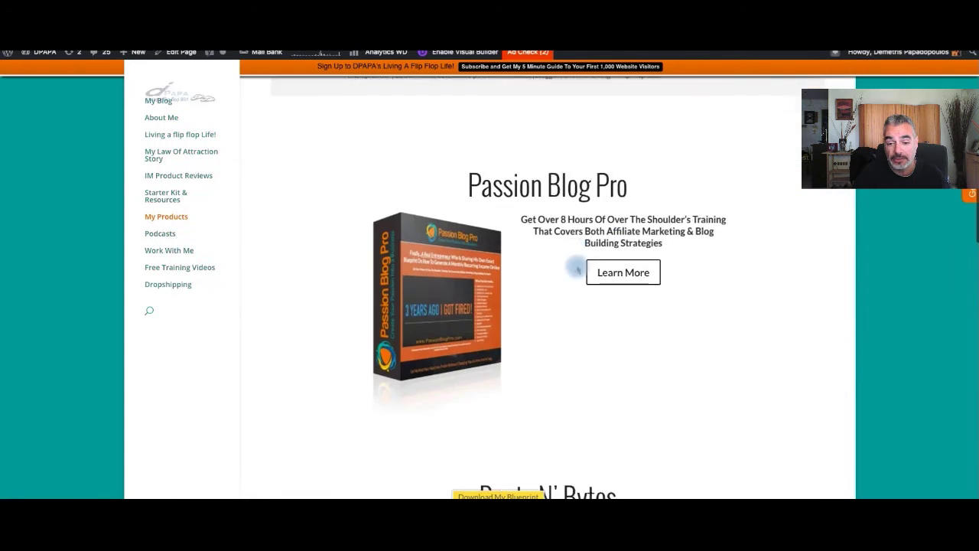
pyautogui.scroll(-1, 547, 234)
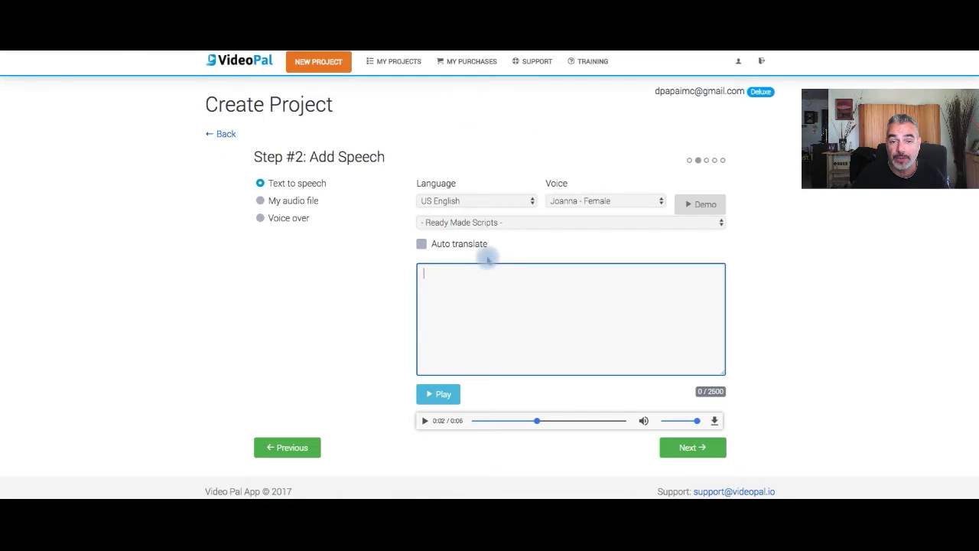
# Paste the introduction into the script box and play its generated 0:38 Joanna audio
pyautogui.click(496, 278)
pyautogui.hotkey('ctrl', 'v')
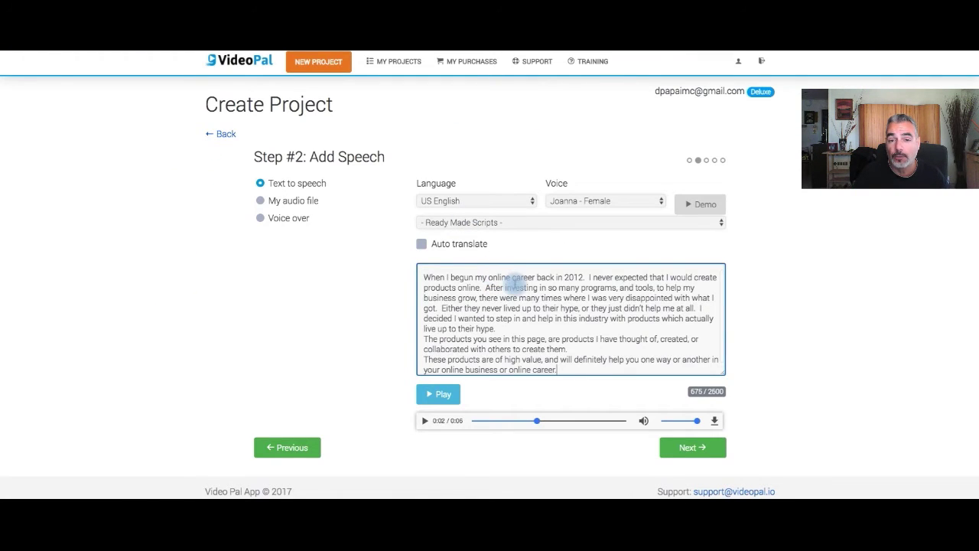
pyautogui.scroll(-1, 459, 306)
pyautogui.click(441, 394)
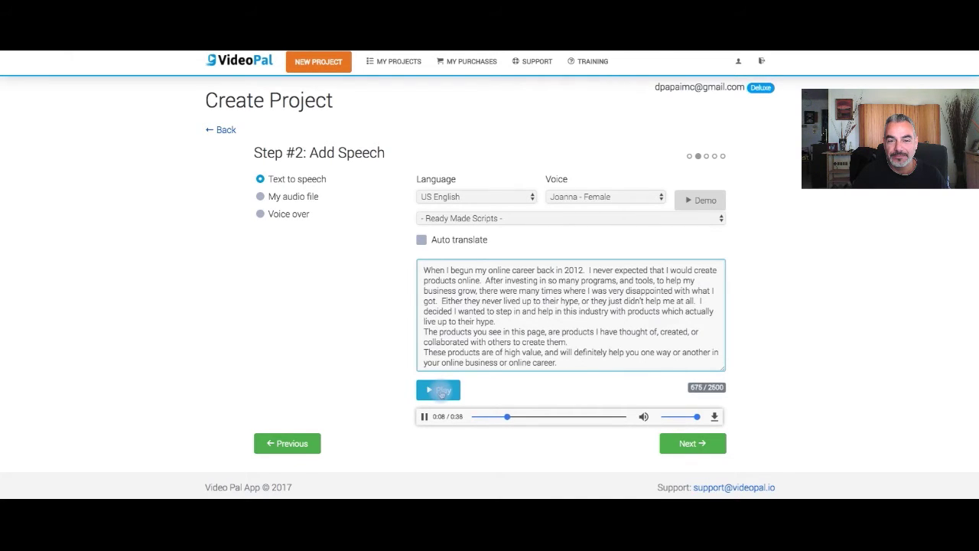
pyautogui.click(441, 391)
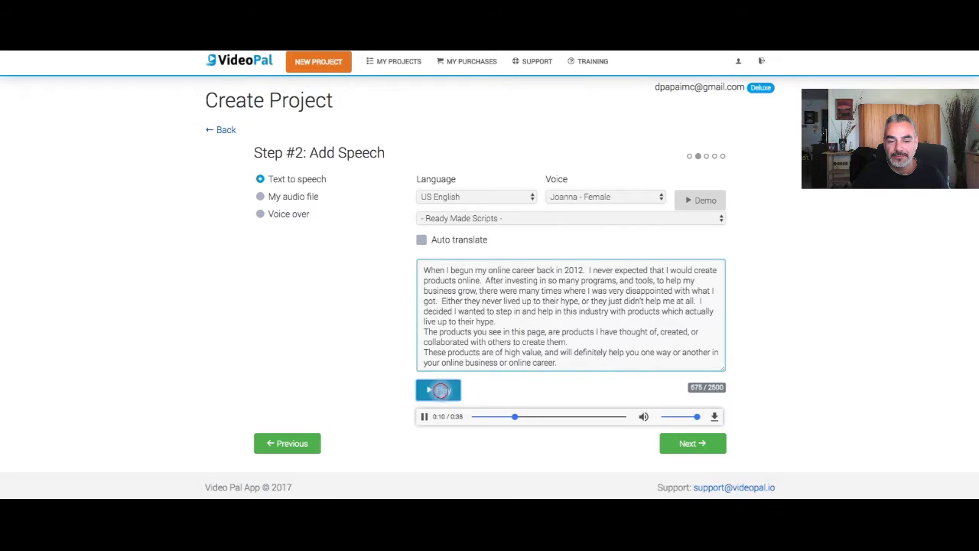
pyautogui.click(425, 416)
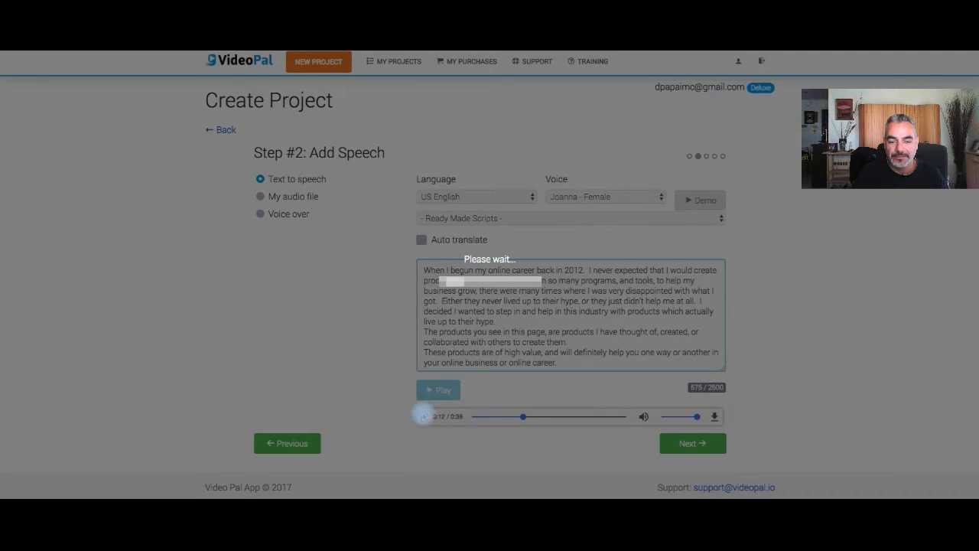
pyautogui.click(426, 417)
pyautogui.click(425, 416)
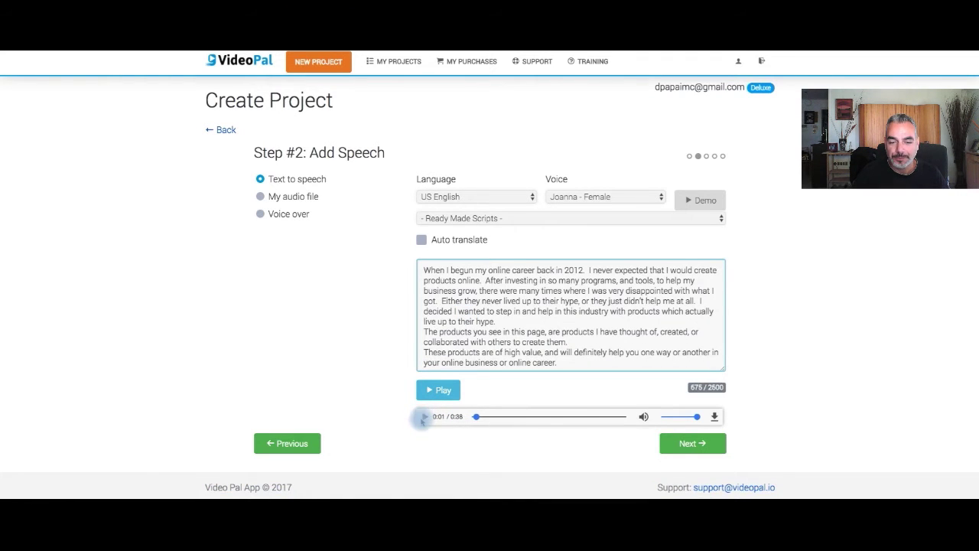
# Delete the 'I' after 'When' at the start of the script
pyautogui.click(471, 280)
pyautogui.click(422, 266)
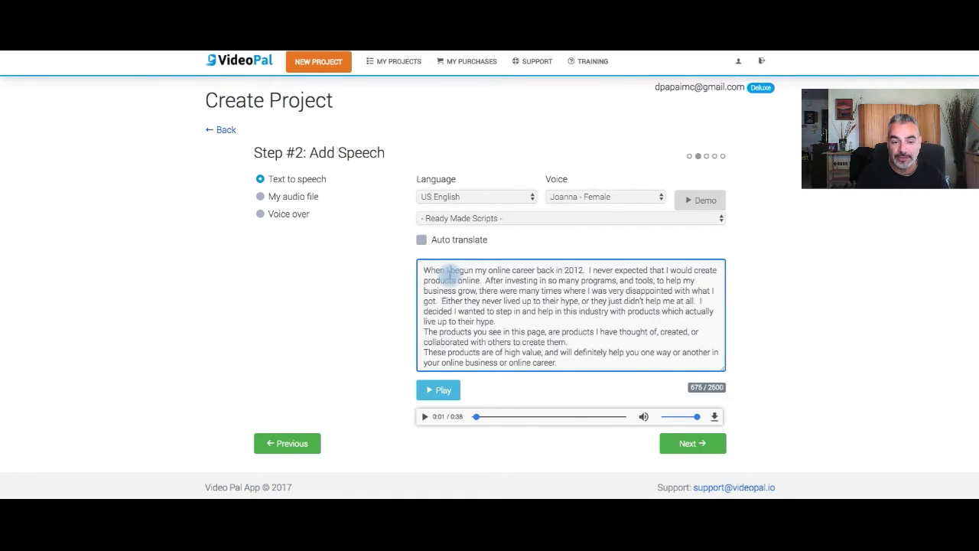
pyautogui.press('BackSpace')
pyautogui.press('BackSpace')
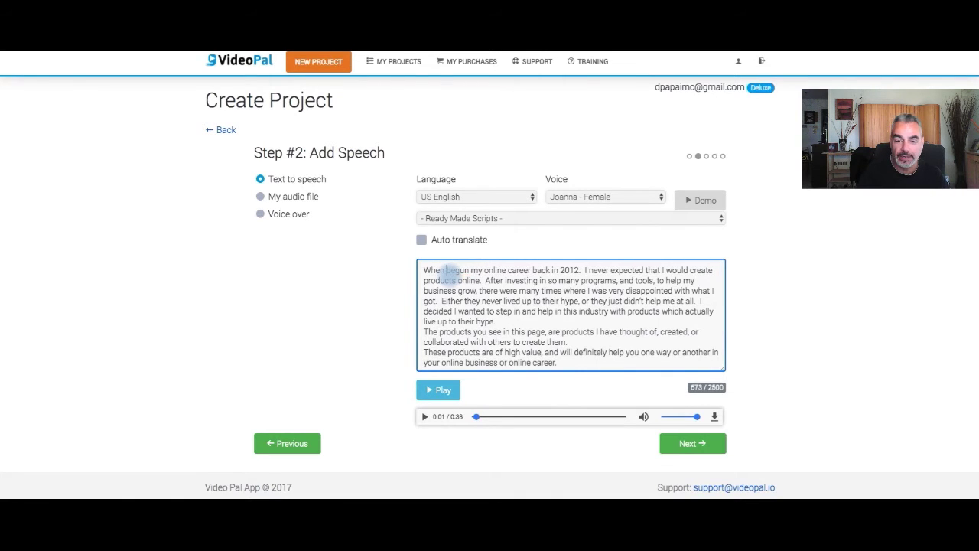
# Rewrite the opening in third person, inserting the author's name and changing 'my' to 'his'
pyautogui.write('Demetris')
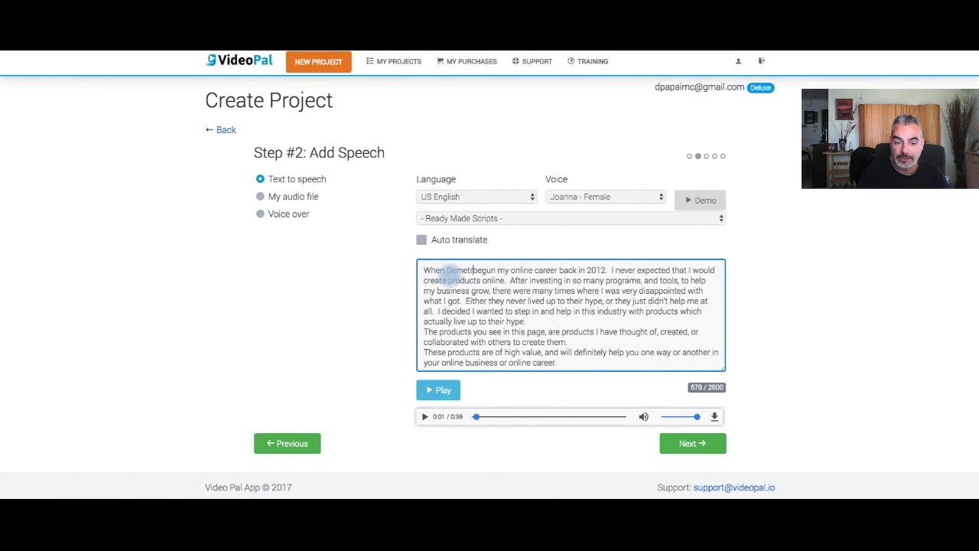
pyautogui.moveTo(516, 266); pyautogui.dragTo(510, 269)
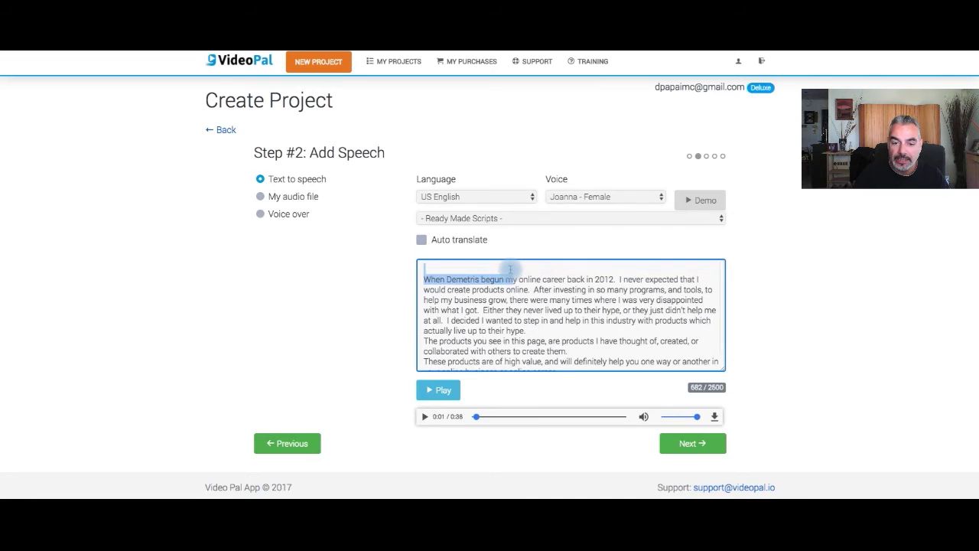
pyautogui.click(509, 268)
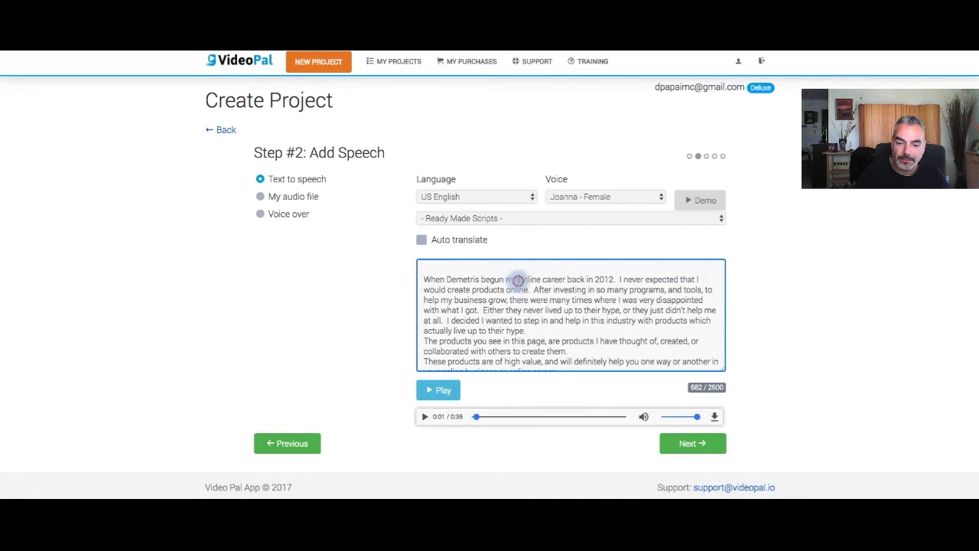
pyautogui.click(517, 280)
pyautogui.press('BackSpace')
pyautogui.press('BackSpace')
pyautogui.press('BackSpace')
pyautogui.write('his')
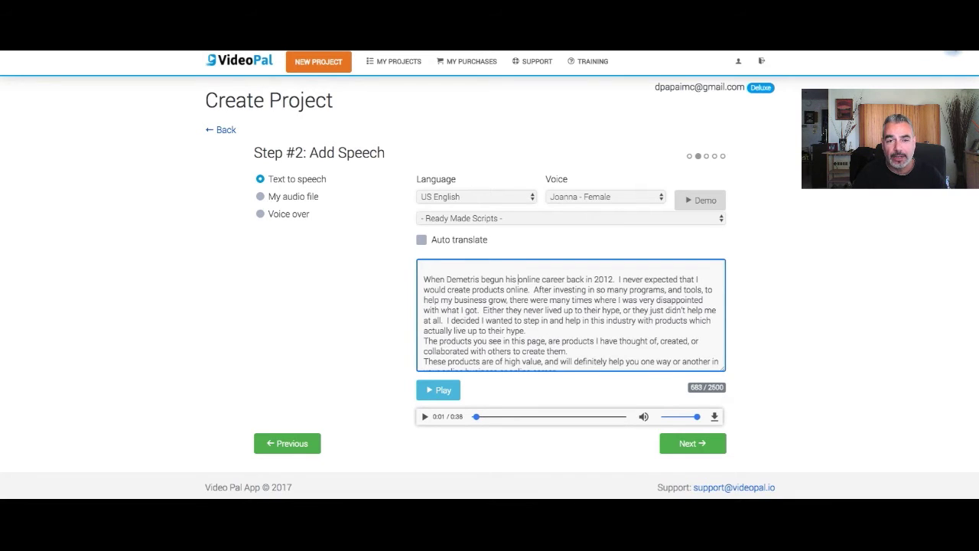
# Replace the whole script with the longer 991-character text ending 'online today.'
pyautogui.hotkey('ctrl', 'a')
pyautogui.hotkey('ctrl', 'v')
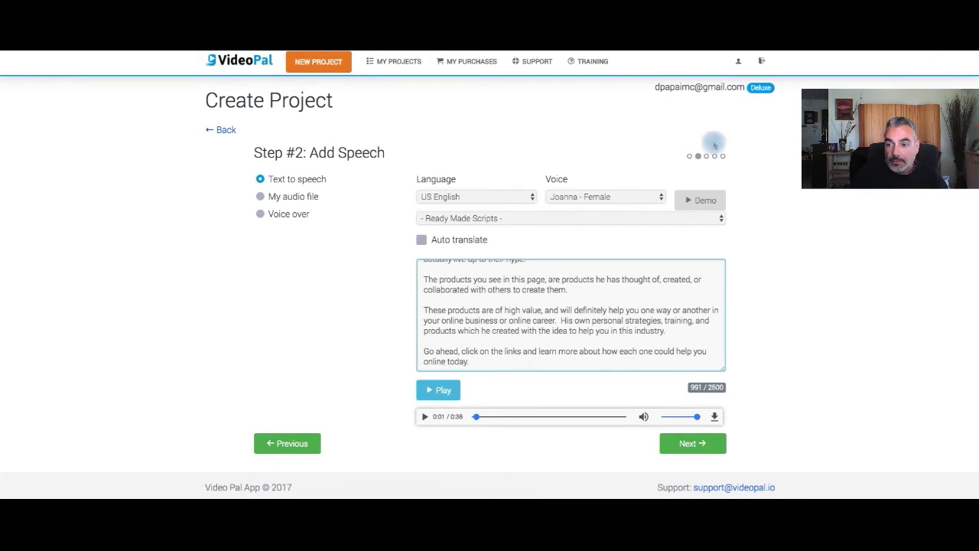
pyautogui.scroll(5, 555, 341)
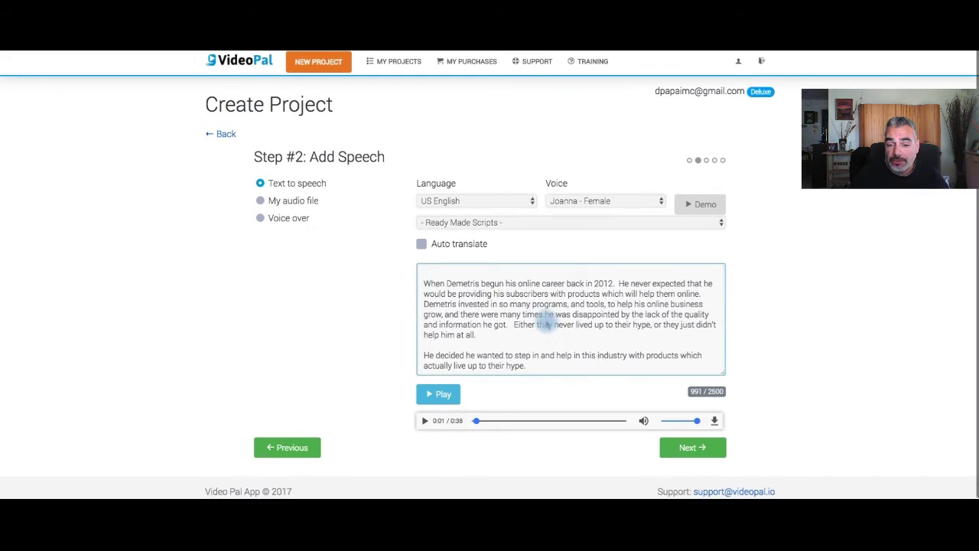
pyautogui.scroll(-3, 551, 329)
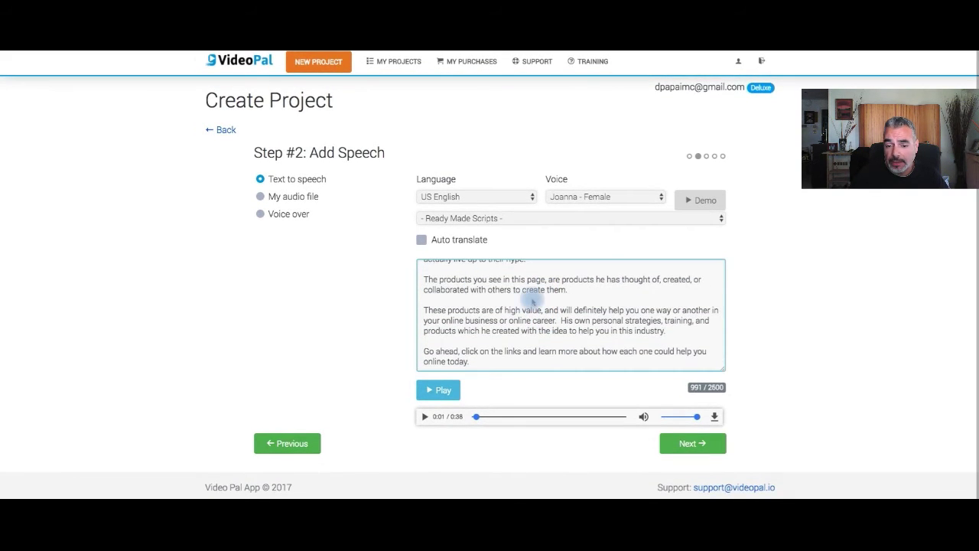
pyautogui.click(530, 297)
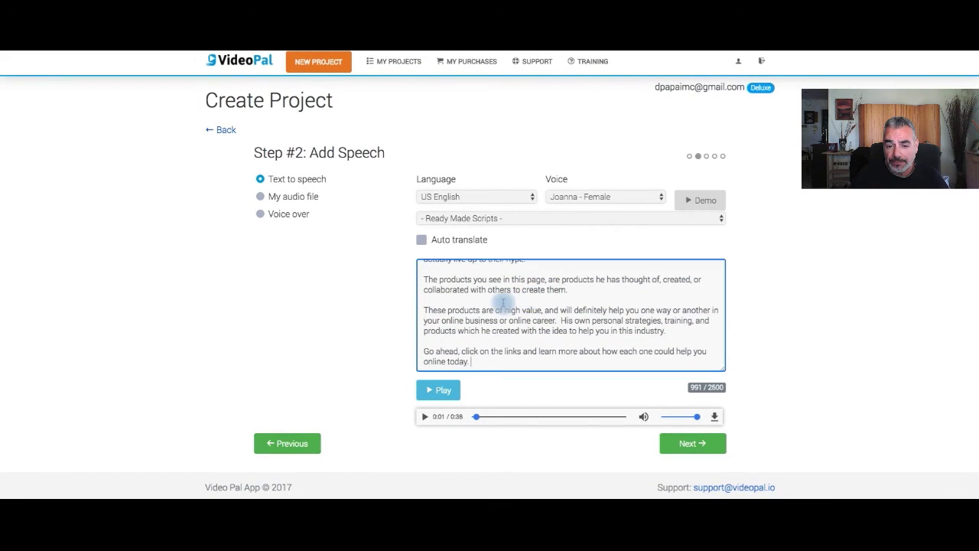
pyautogui.click(468, 361)
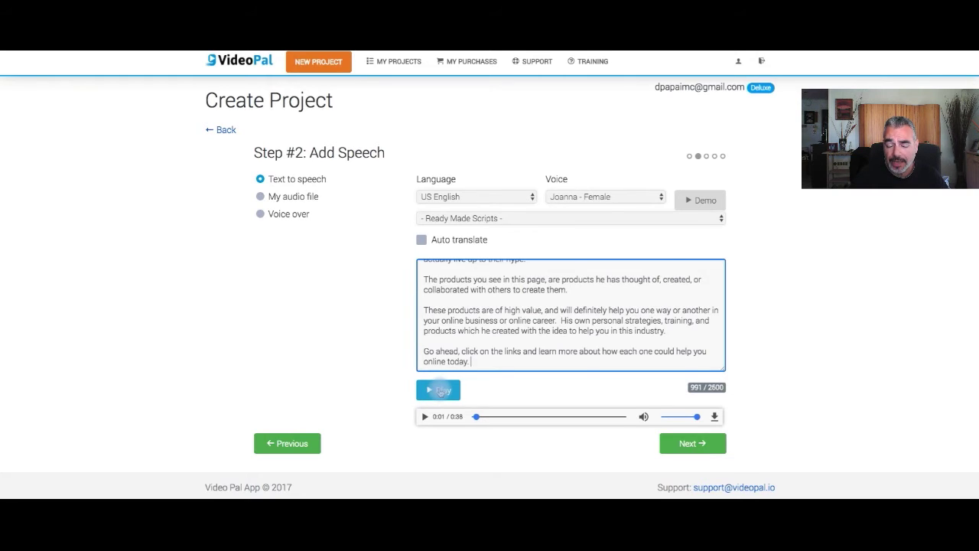
# Generate and play the 0:55 speech preview of the script, then advance to Step #3
pyautogui.click(440, 390)
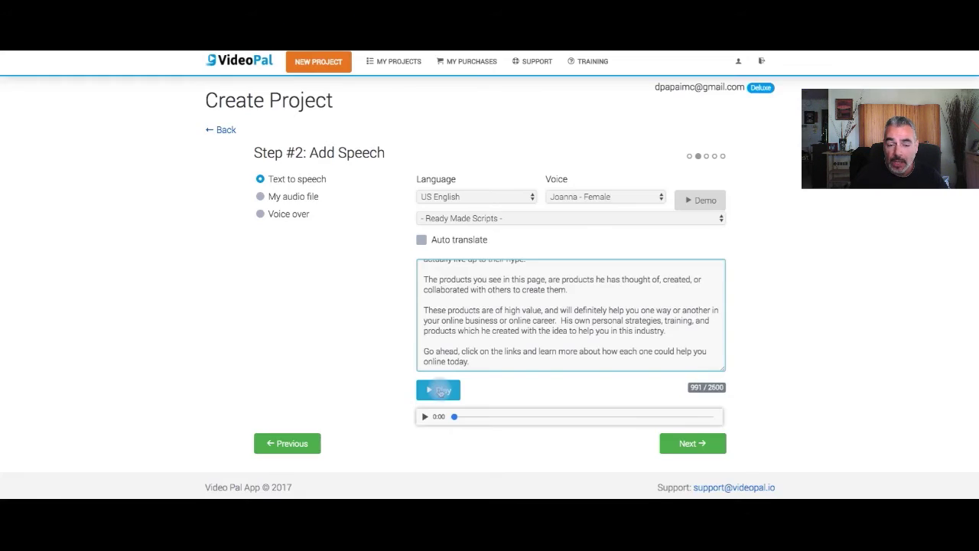
pyautogui.click(425, 416)
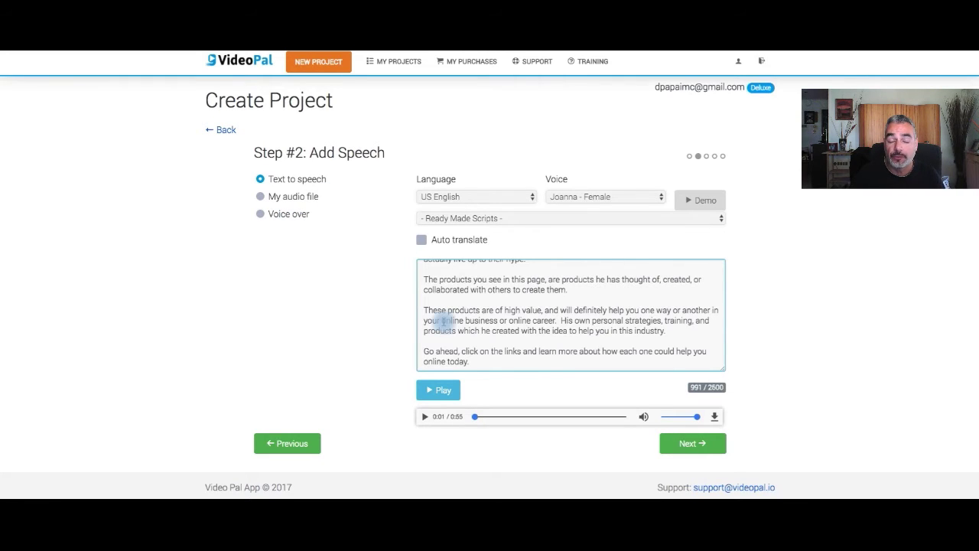
pyautogui.click(442, 392)
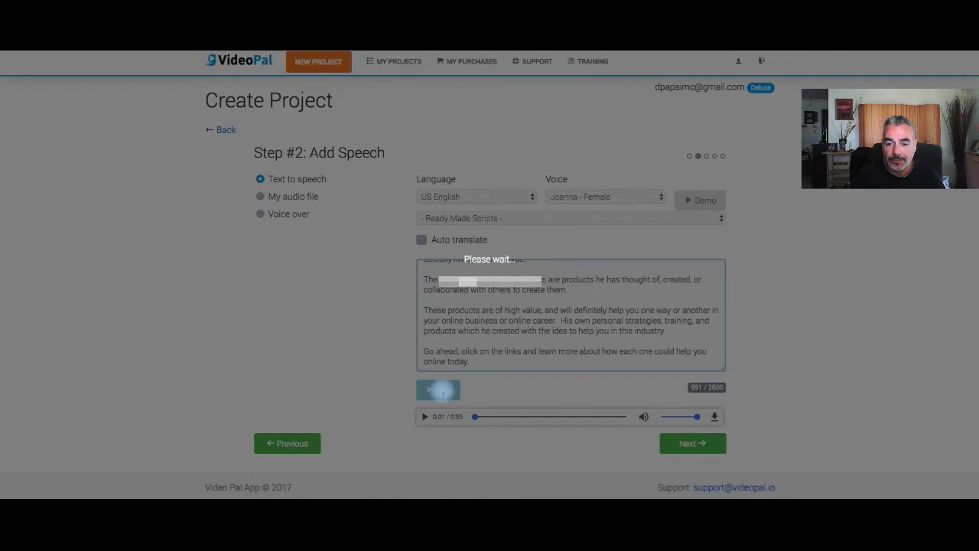
pyautogui.scroll(5, 505, 321)
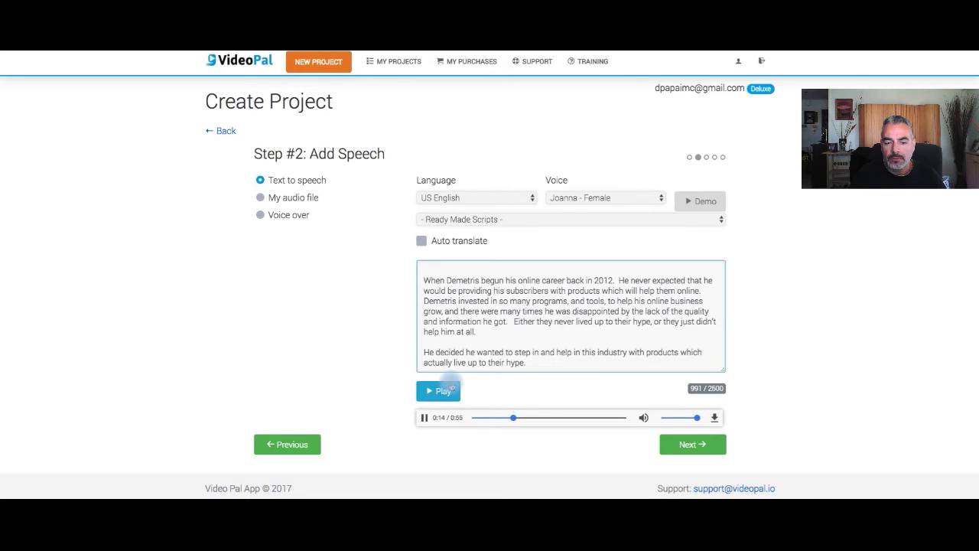
pyautogui.click(442, 391)
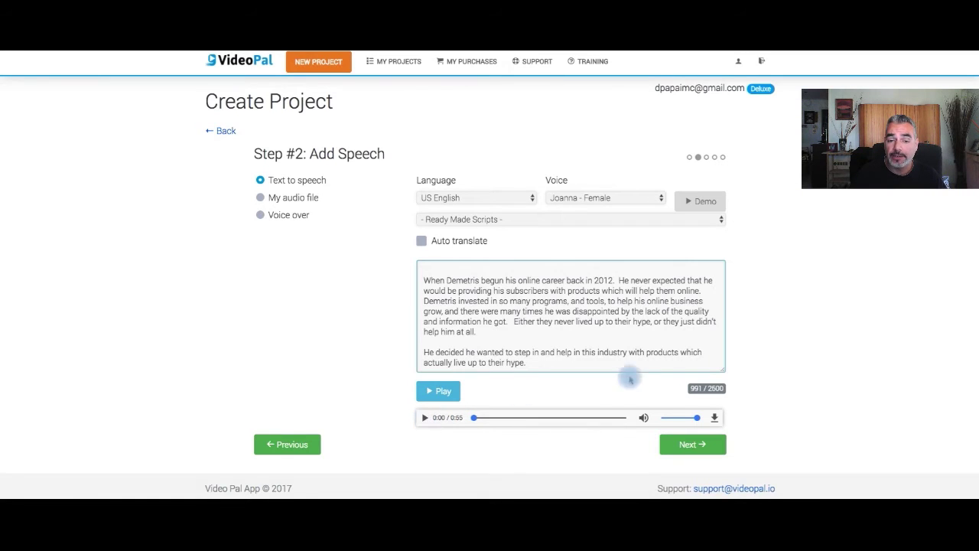
pyautogui.click(704, 445)
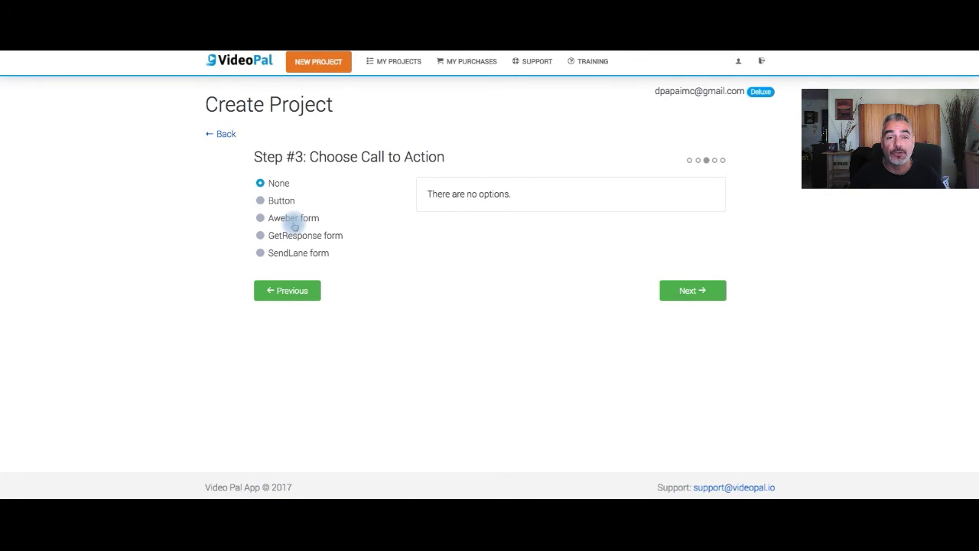
# Leave the call to action at None and advance to Step #4 Playback Options
pyautogui.click(280, 200)
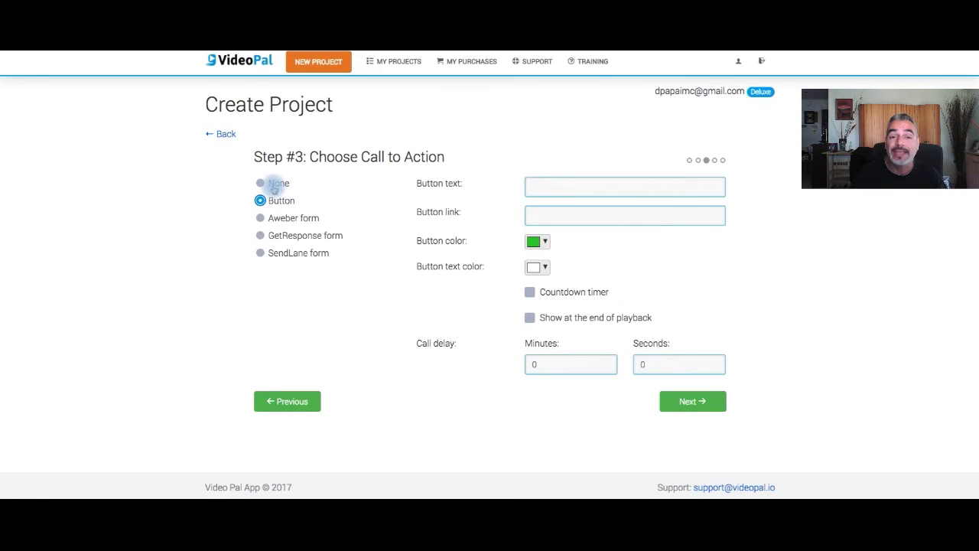
pyautogui.click(274, 188)
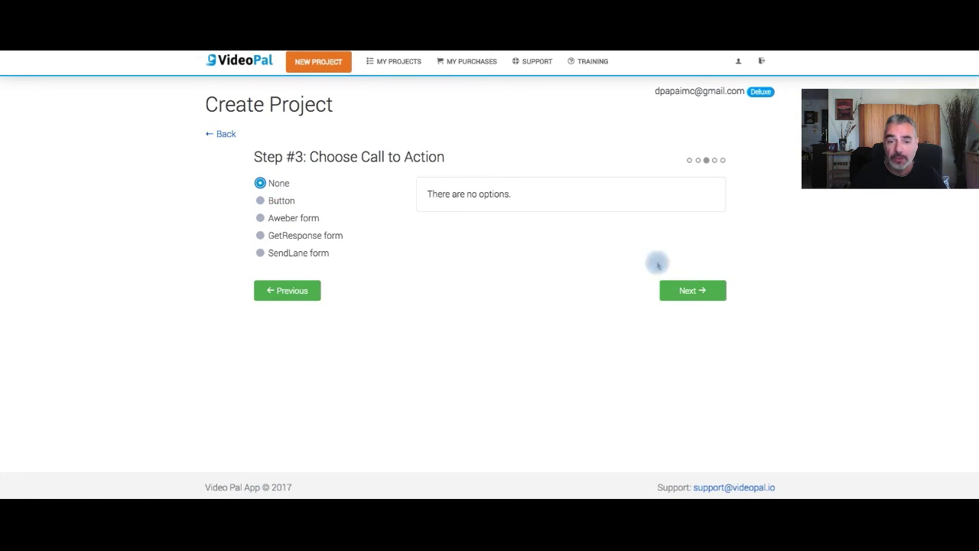
pyautogui.click(706, 291)
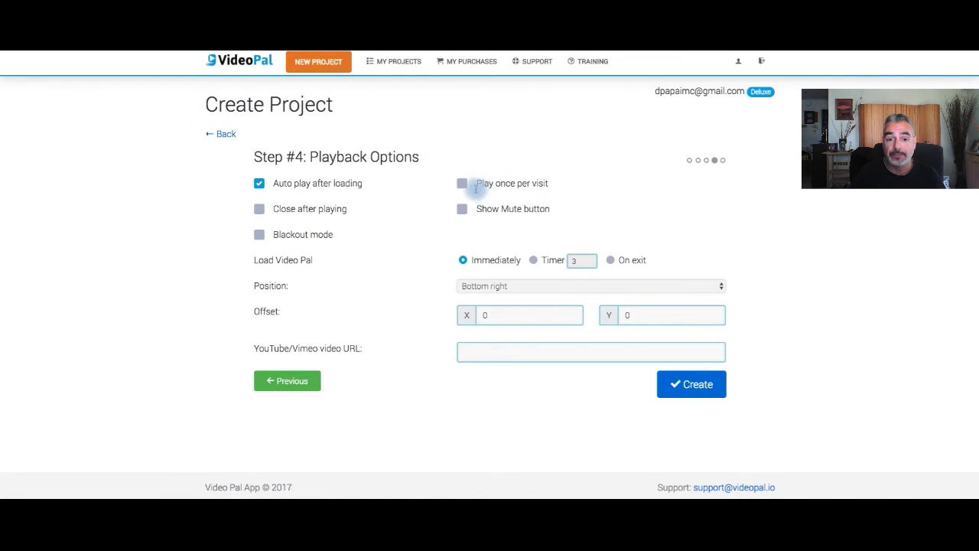
# Enable 'Play once per visit' so the avatar plays only once per visit
pyautogui.click(463, 185)
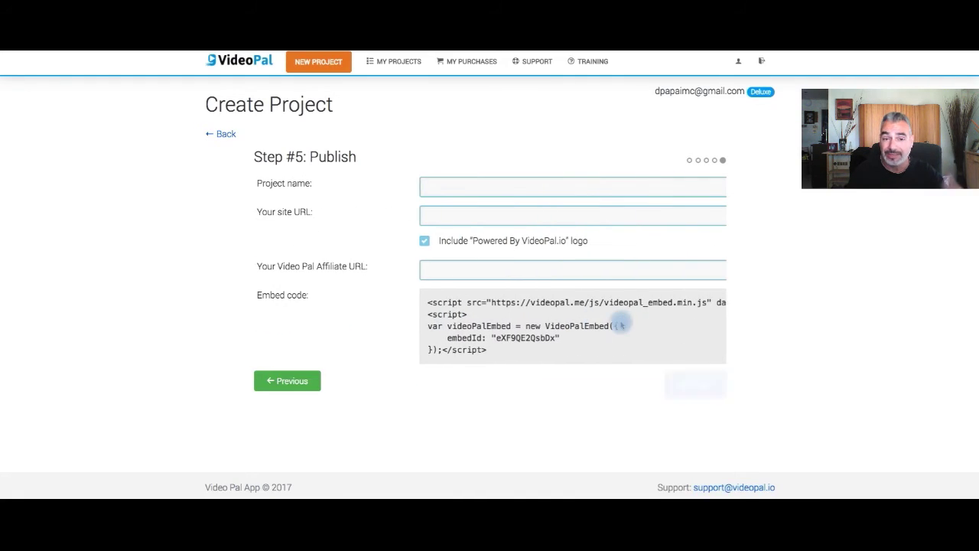
# Name the project 'My Products Page' and grab the My Products page address
pyautogui.click(521, 186)
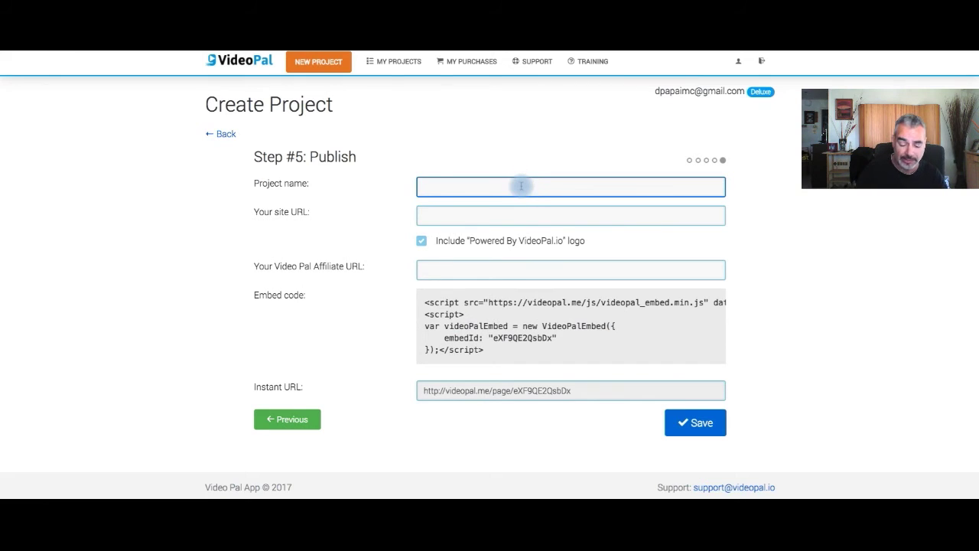
pyautogui.write('My Products Page')
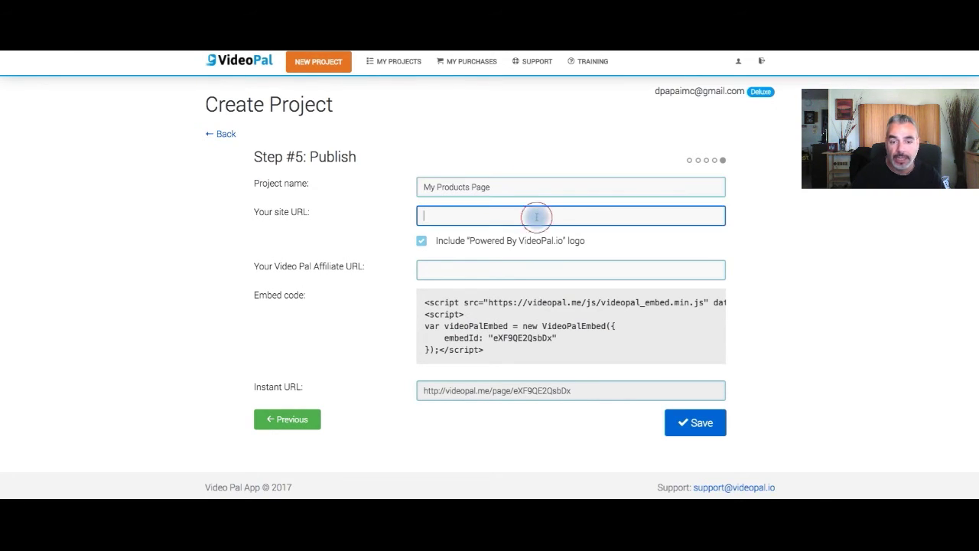
pyautogui.write('ht')
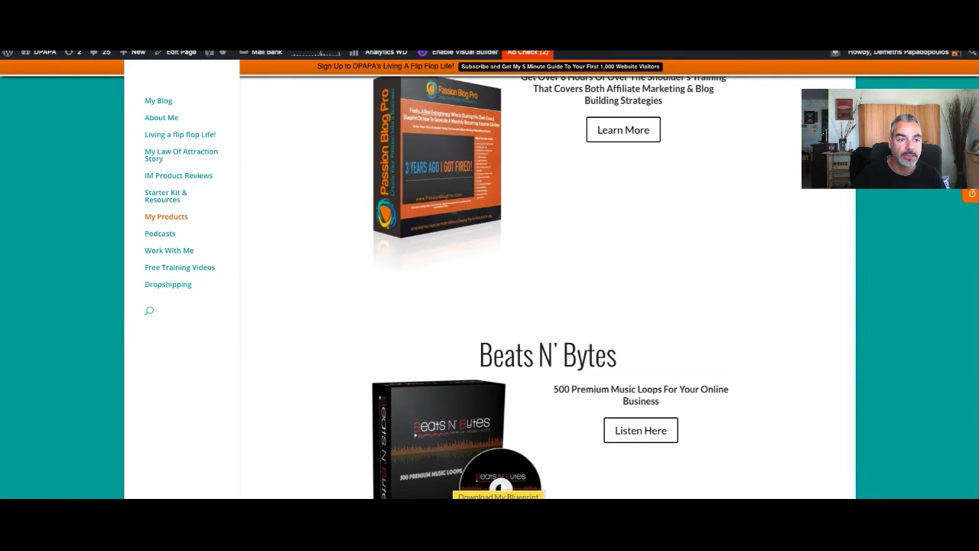
pyautogui.rightClick(107, 48)
pyautogui.press('Escape')
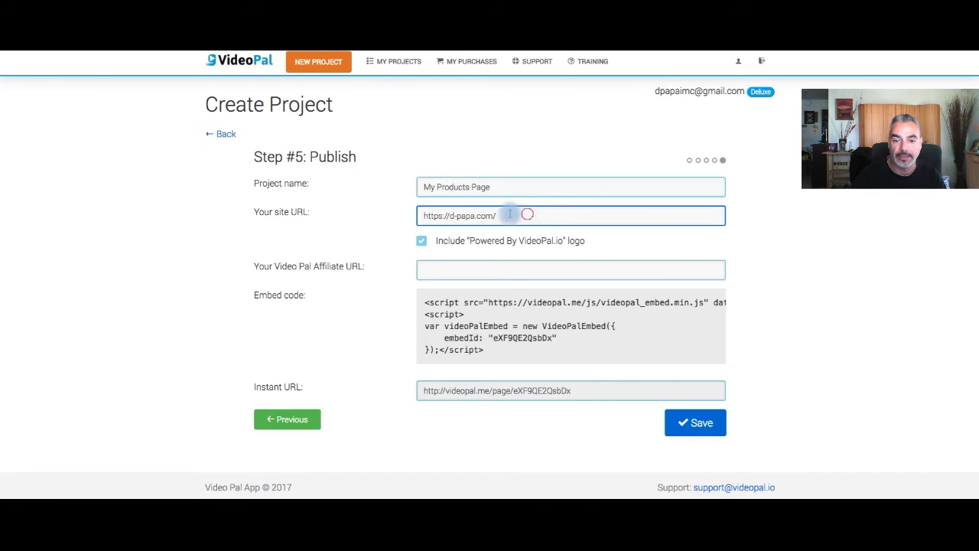
pyautogui.moveTo(509, 215); pyautogui.dragTo(426, 215)
pyautogui.write('https://d-papa.com/my-products')
pyautogui.click(501, 267)
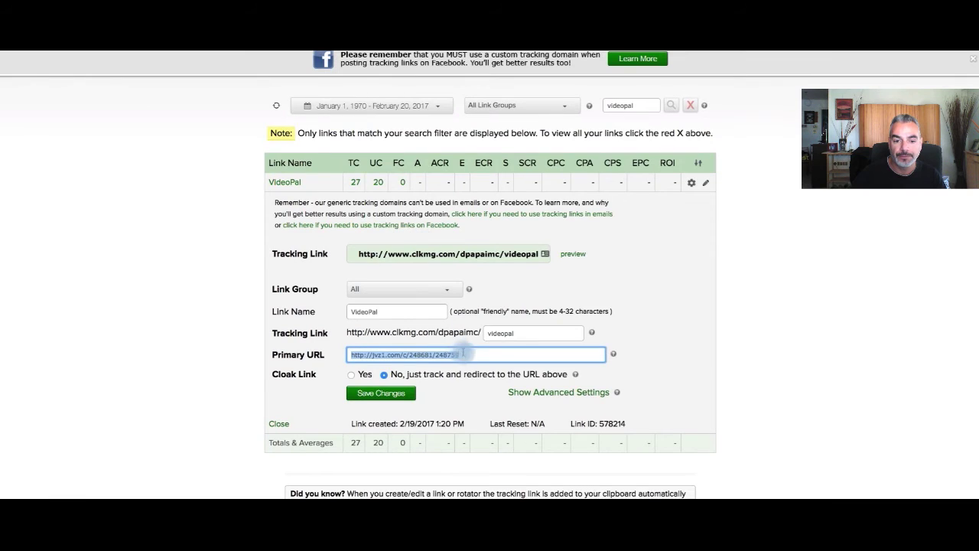
# Copy the clkmg affiliate link into Affiliate URL and save the project
pyautogui.rightClick(450, 354)
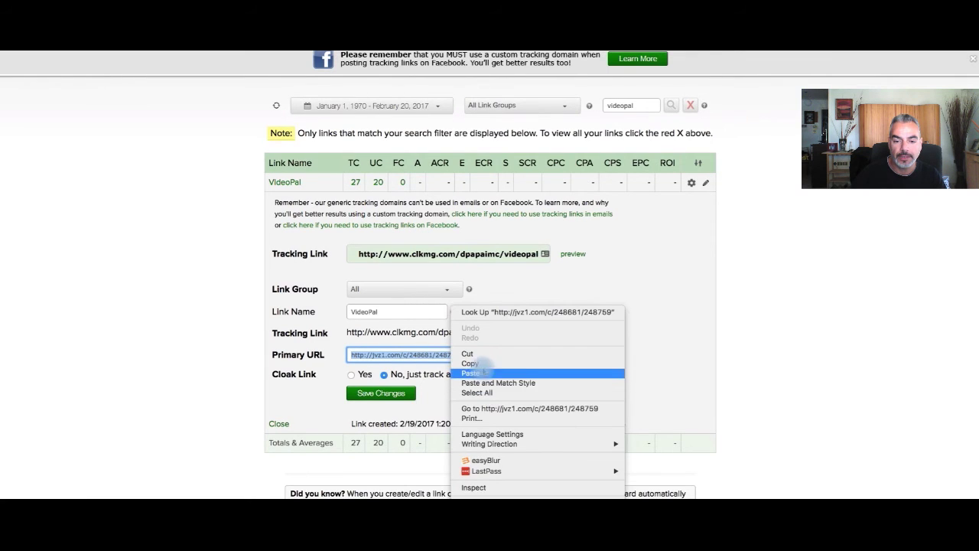
pyautogui.click(470, 363)
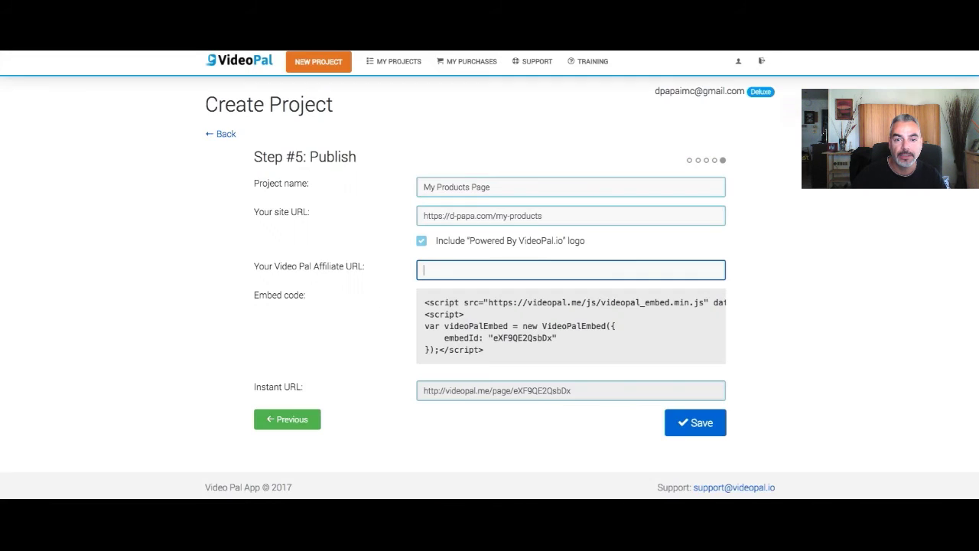
pyautogui.write('http://jvz1.com/c/248681/248759')
pyautogui.click(693, 424)
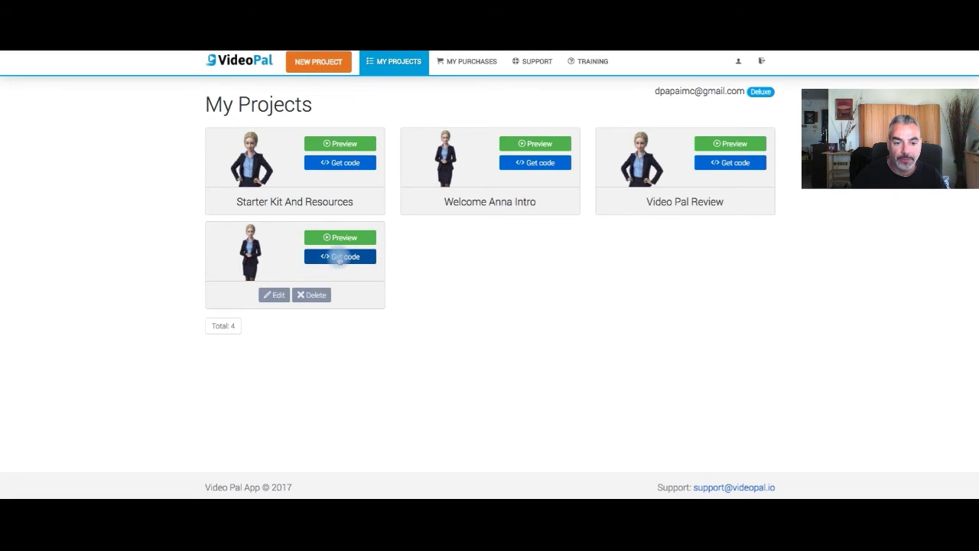
# Copy the My Products Page project's embed script from its Get code view
pyautogui.click(339, 257)
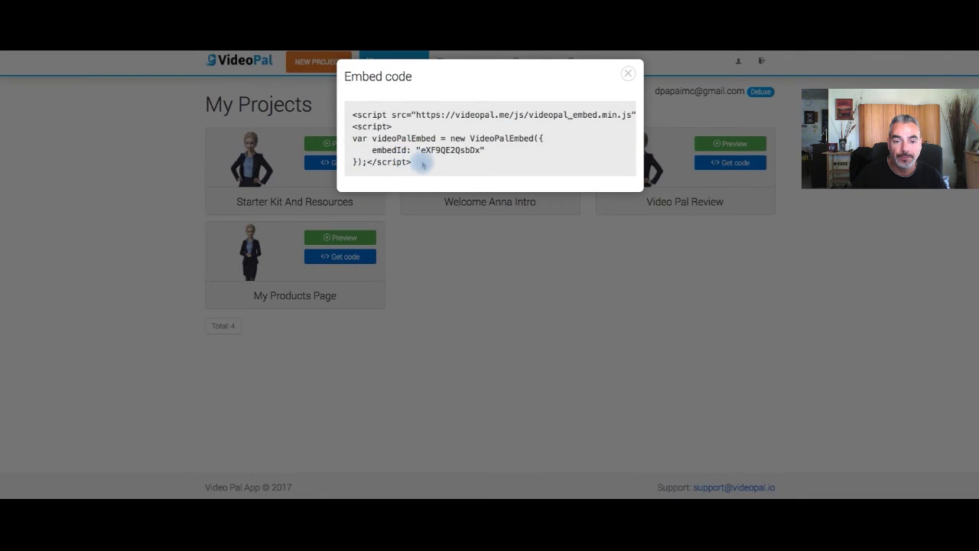
pyautogui.moveTo(421, 162); pyautogui.dragTo(280, 79)
pyautogui.moveTo(353, 114); pyautogui.dragTo(510, 191)
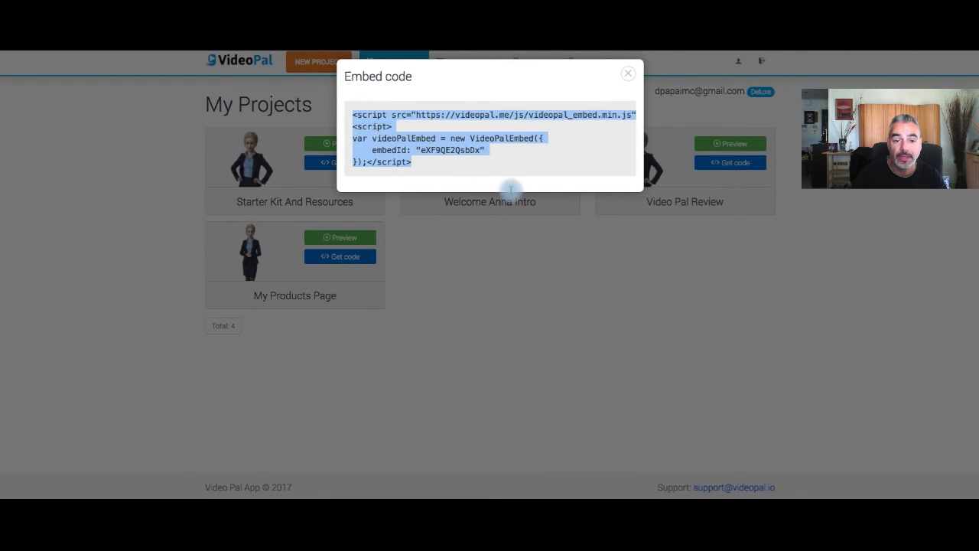
pyautogui.rightClick(394, 141)
pyautogui.click(430, 164)
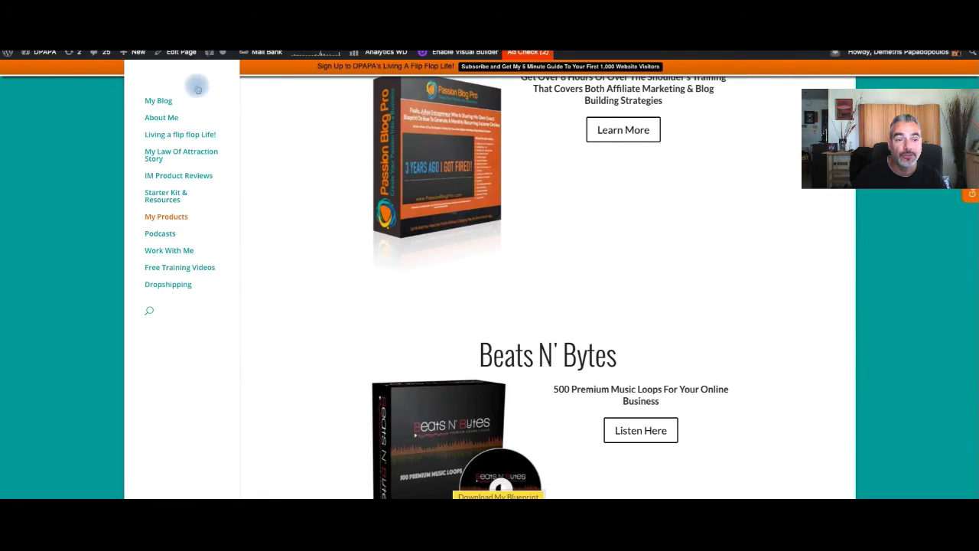
# Open the My Products page in the WordPress editor and scroll to the head script box
pyautogui.click(175, 55)
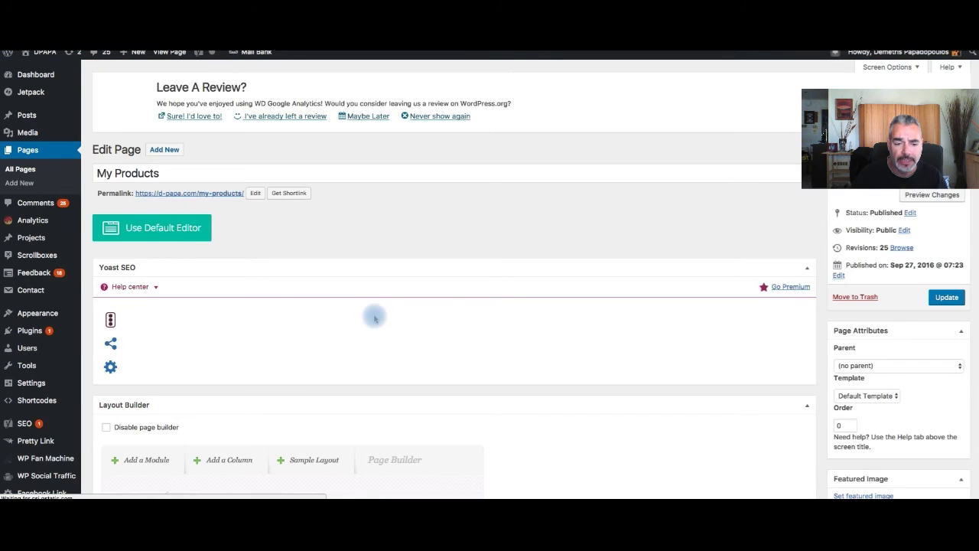
pyautogui.scroll(-2, 375, 319)
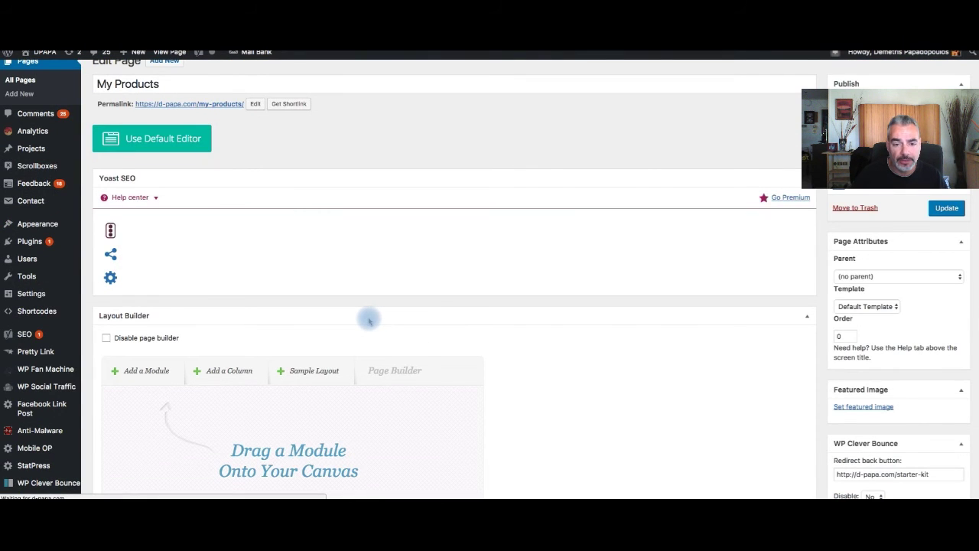
pyautogui.scroll(-1, 369, 322)
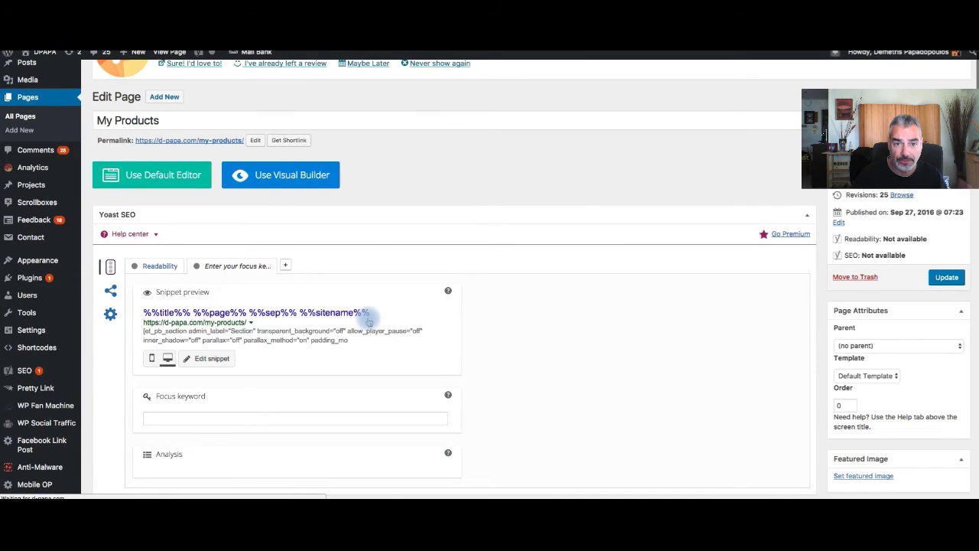
pyautogui.scroll(-2, 503, 332)
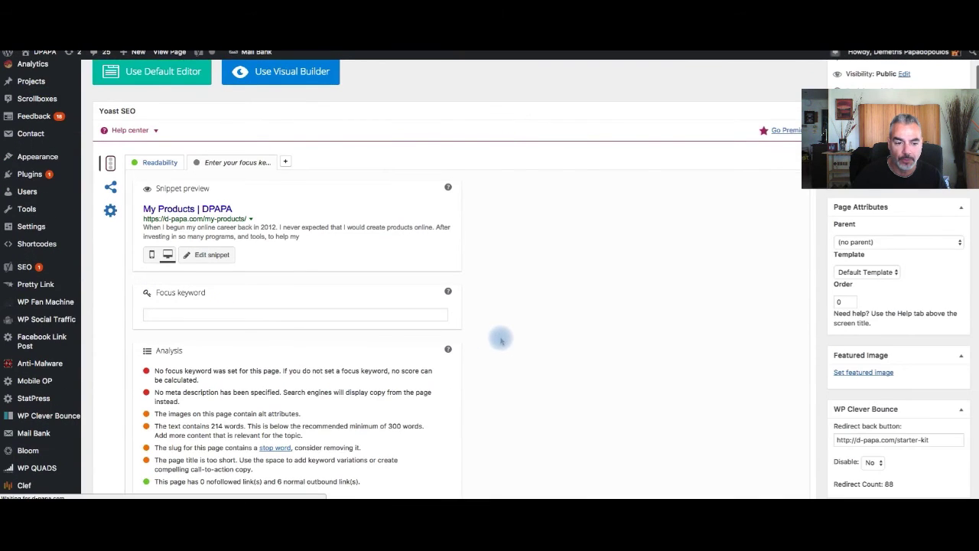
pyautogui.scroll(-1, 501, 340)
pyautogui.scroll(-2, 500, 340)
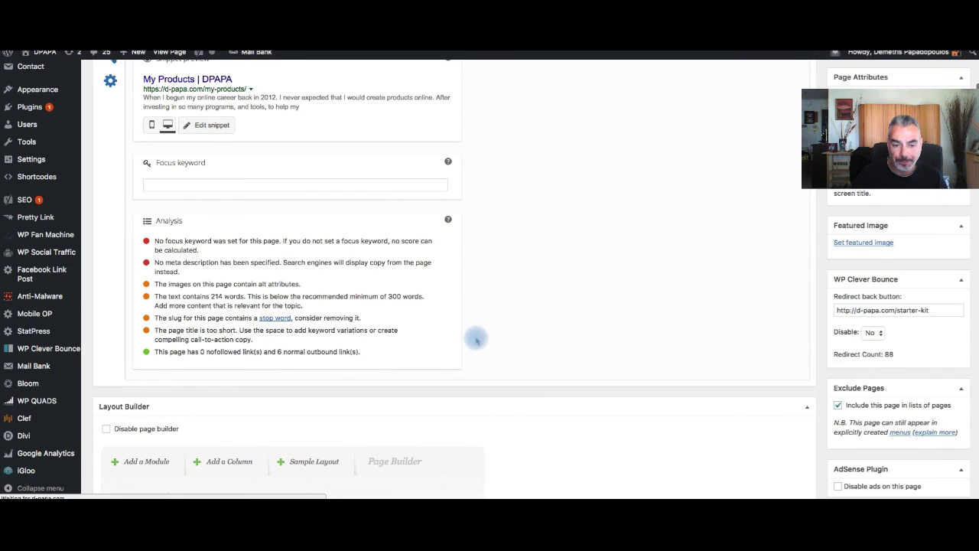
pyautogui.scroll(-6, 476, 340)
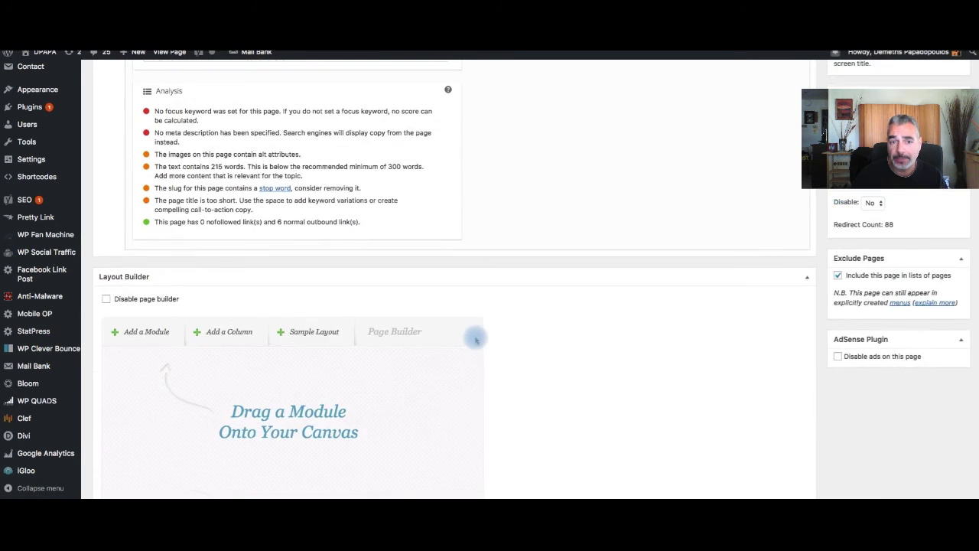
pyautogui.scroll(-3, 476, 339)
pyautogui.scroll(2, 475, 334)
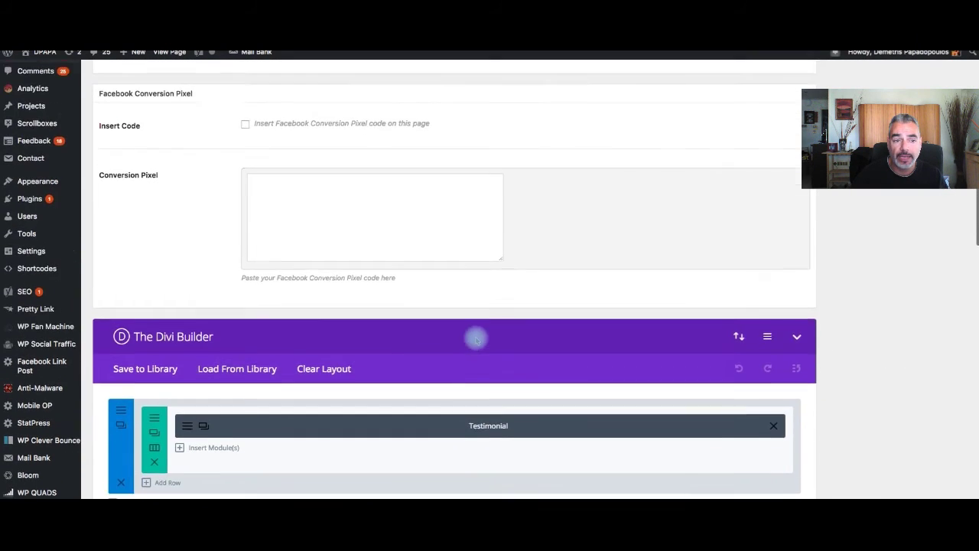
pyautogui.scroll(4, 476, 339)
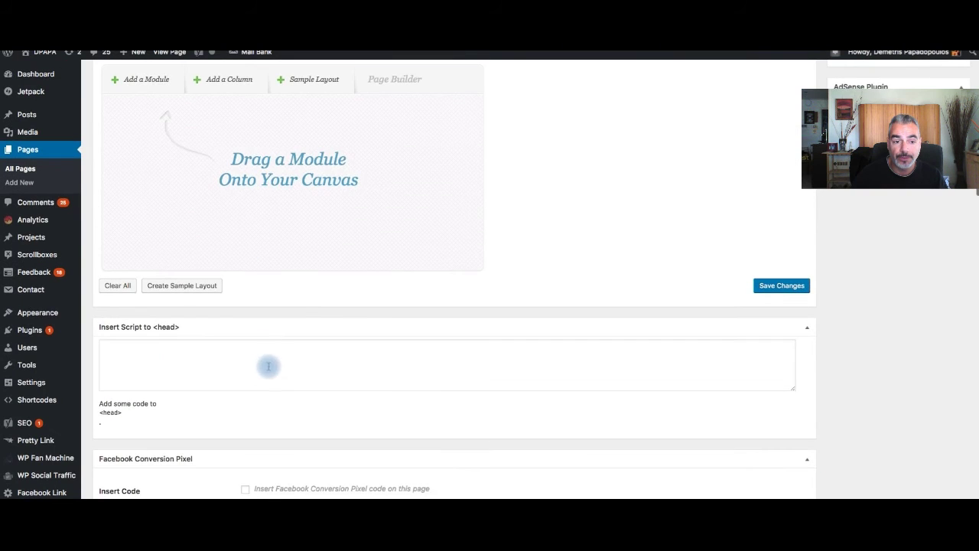
pyautogui.scroll(-1, 206, 357)
# Paste the VideoPal embed code into 'Insert Script to <head>' and update the page
pyautogui.click(208, 357)
pyautogui.hotkey('ctrl', 'v')
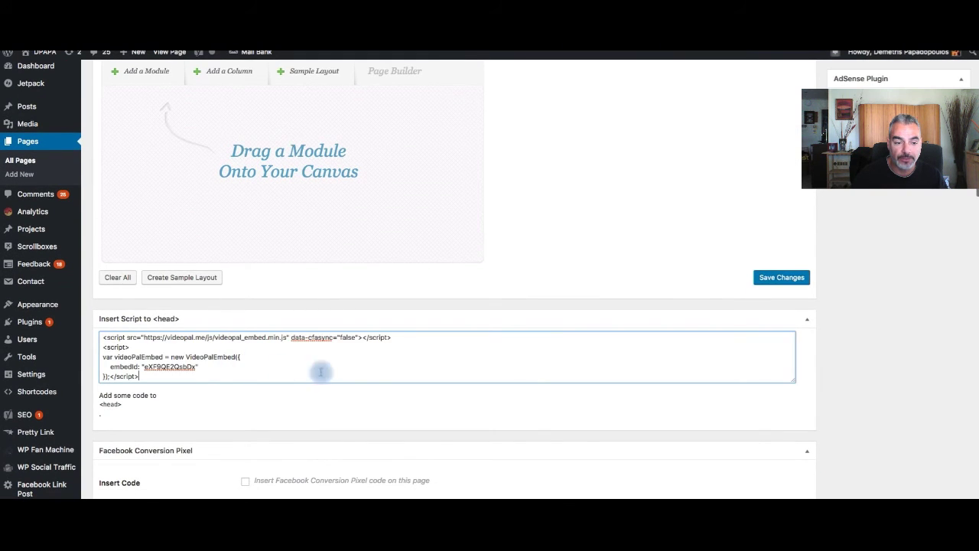
pyautogui.scroll(10, 778, 289)
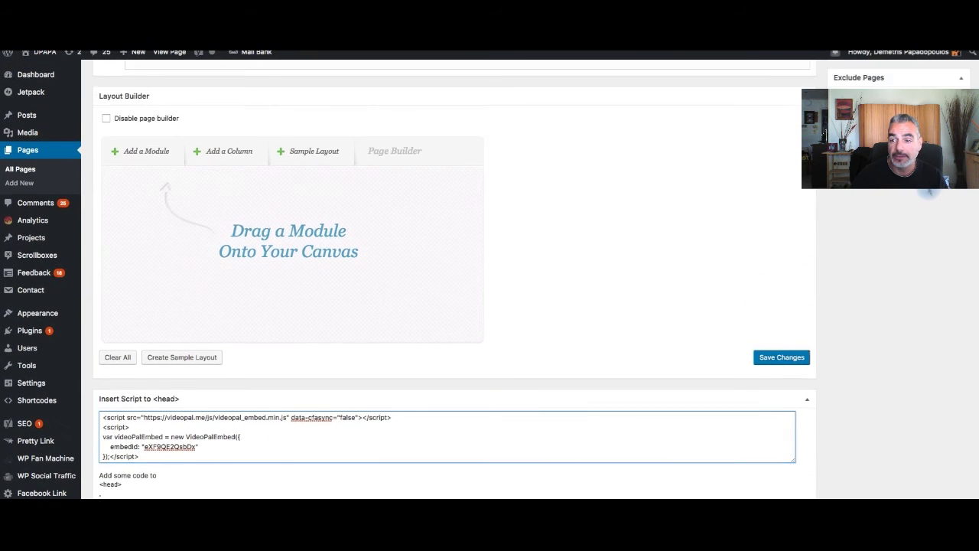
pyautogui.click(945, 331)
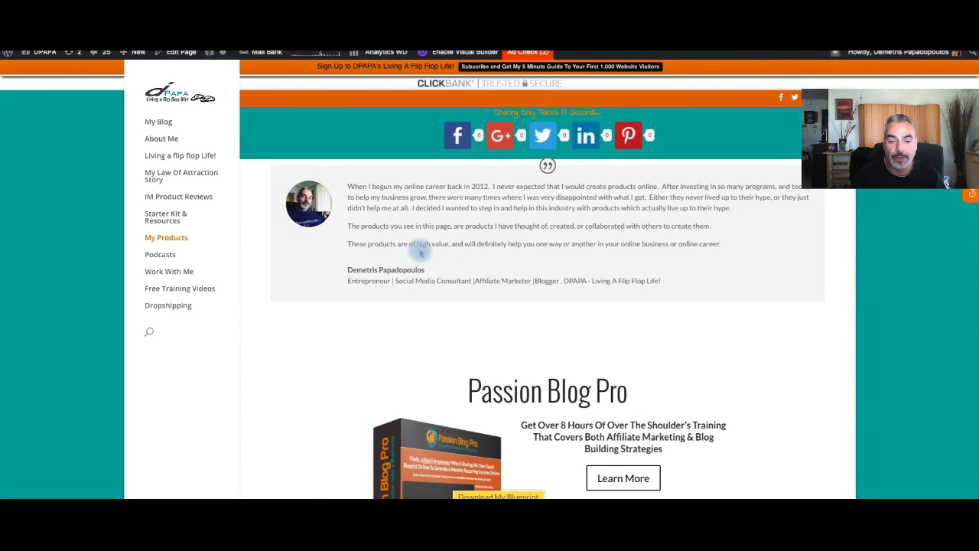
# Scroll through the live My Products page's product listings, including Passion Blog Pro
pyautogui.scroll(-1, 420, 253)
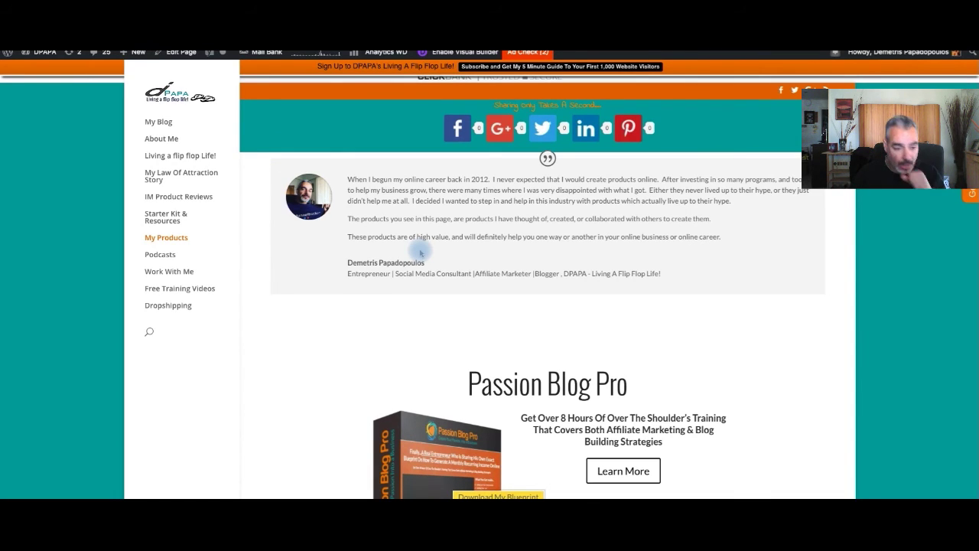
pyautogui.scroll(-5, 431, 264)
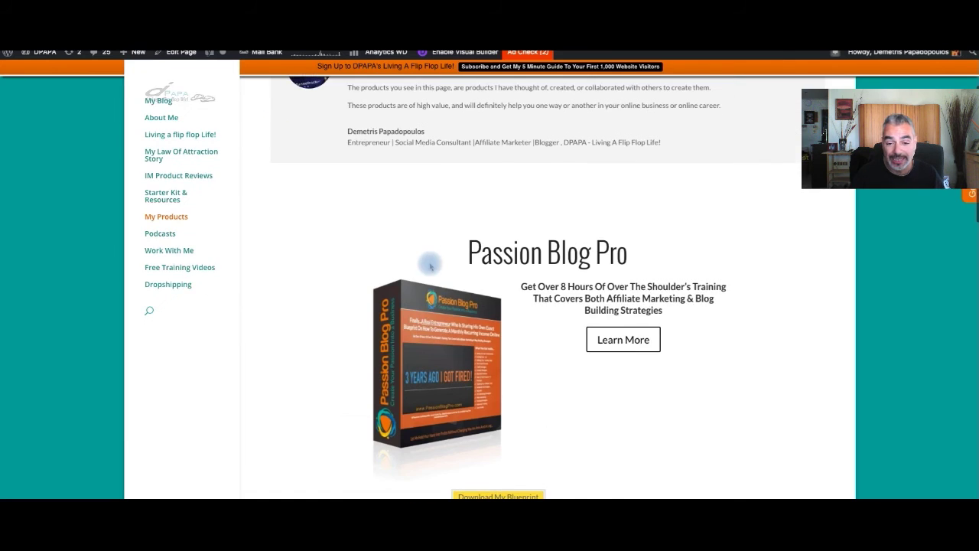
pyautogui.scroll(-3, 431, 263)
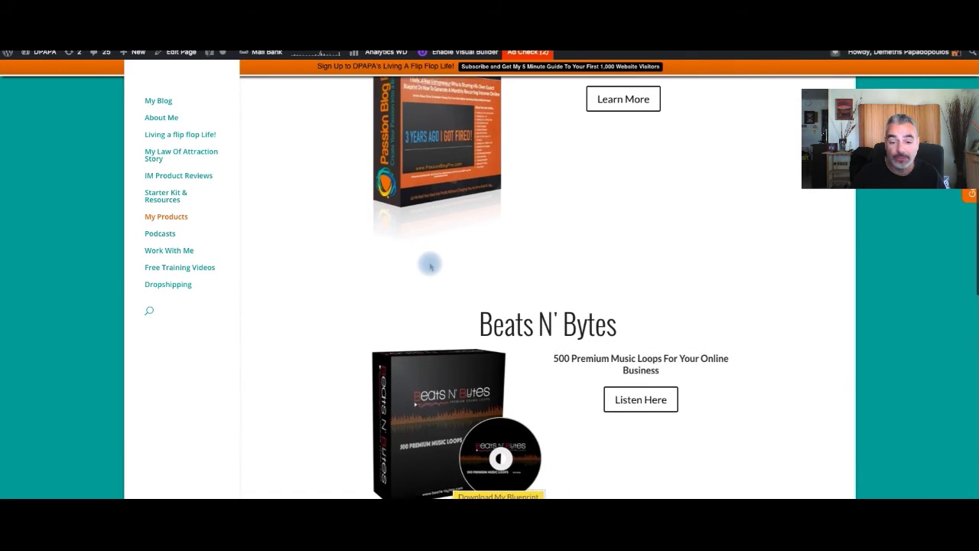
pyautogui.scroll(-3, 431, 264)
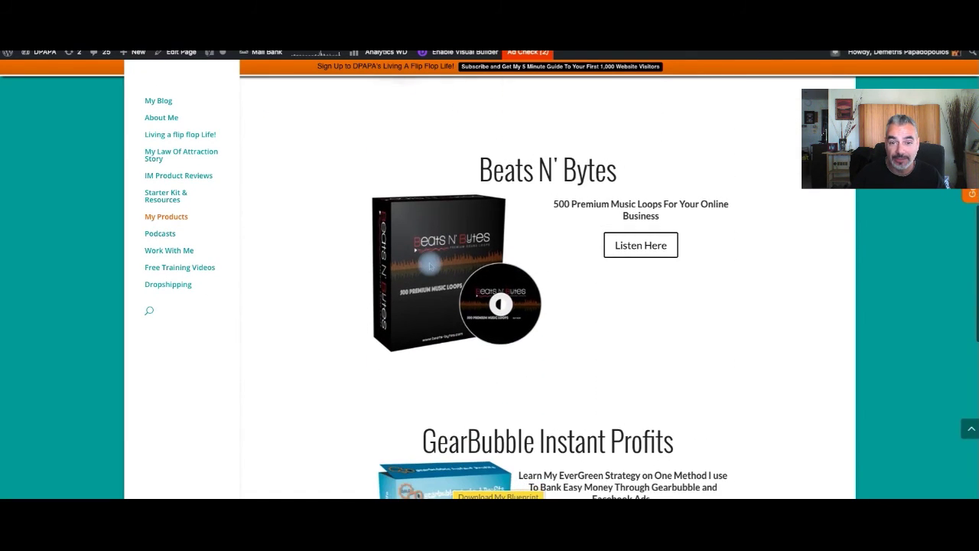
pyautogui.scroll(10, 430, 265)
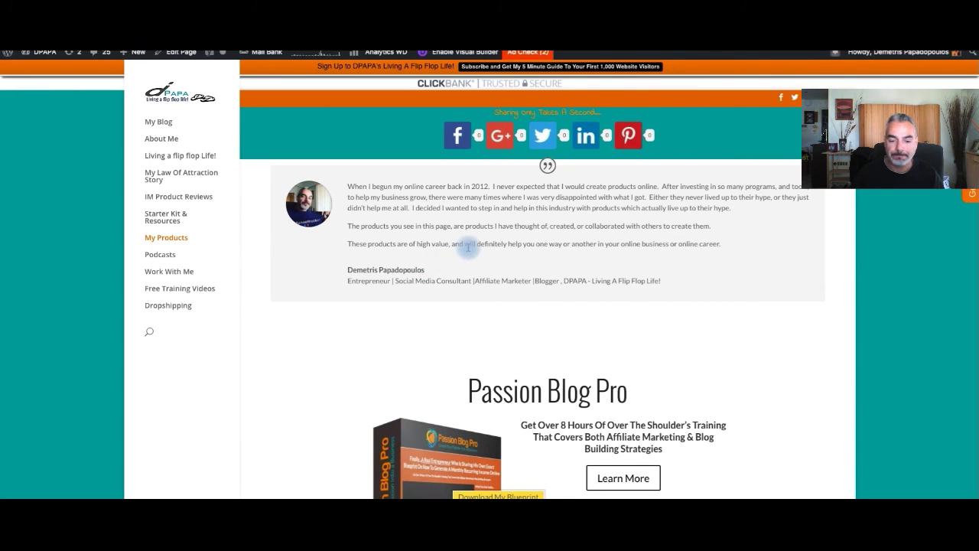
pyautogui.scroll(-8, 465, 247)
pyautogui.scroll(-5, 468, 251)
pyautogui.scroll(15, 468, 250)
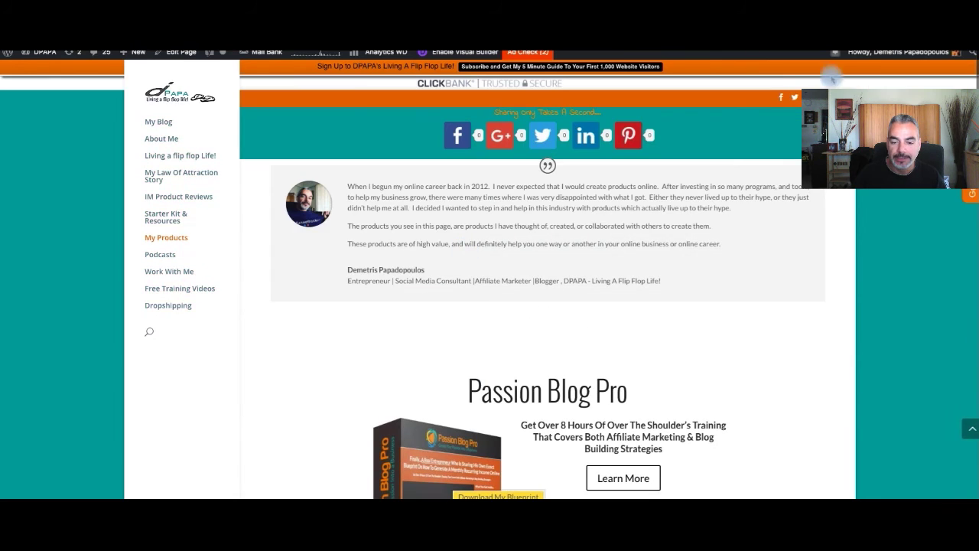
pyautogui.click(968, 42)
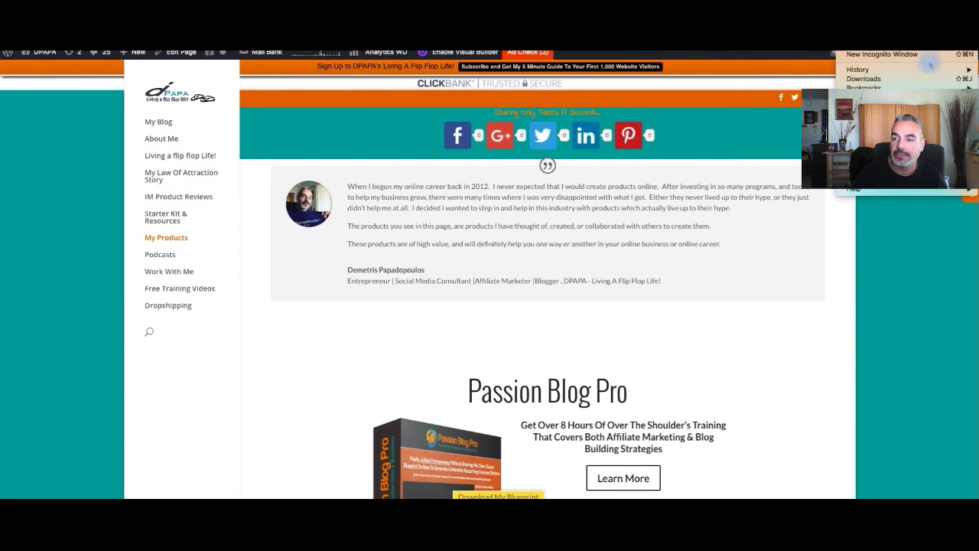
# Load d-papa.com in a new incognito window
pyautogui.click(932, 54)
pyautogui.moveTo(933, 58)
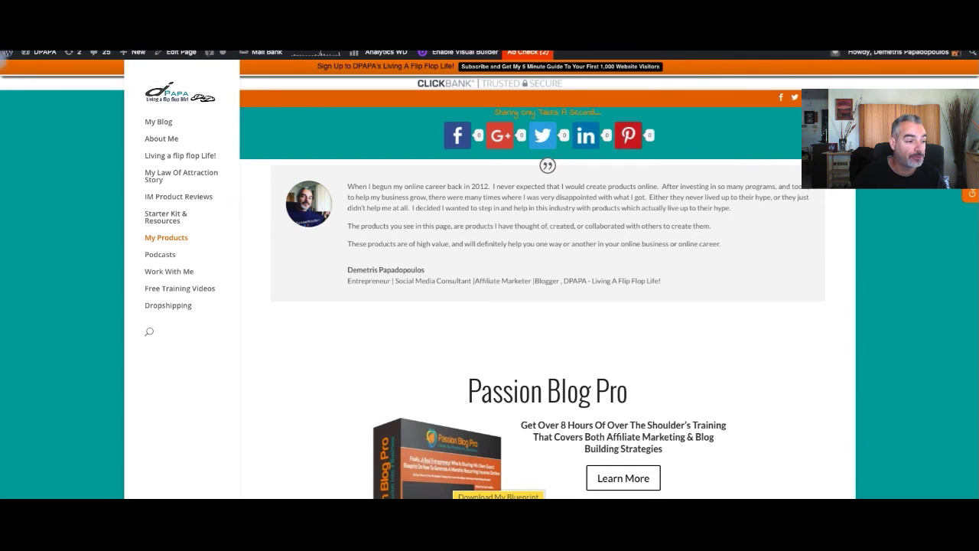
pyautogui.press('super+shift+n')
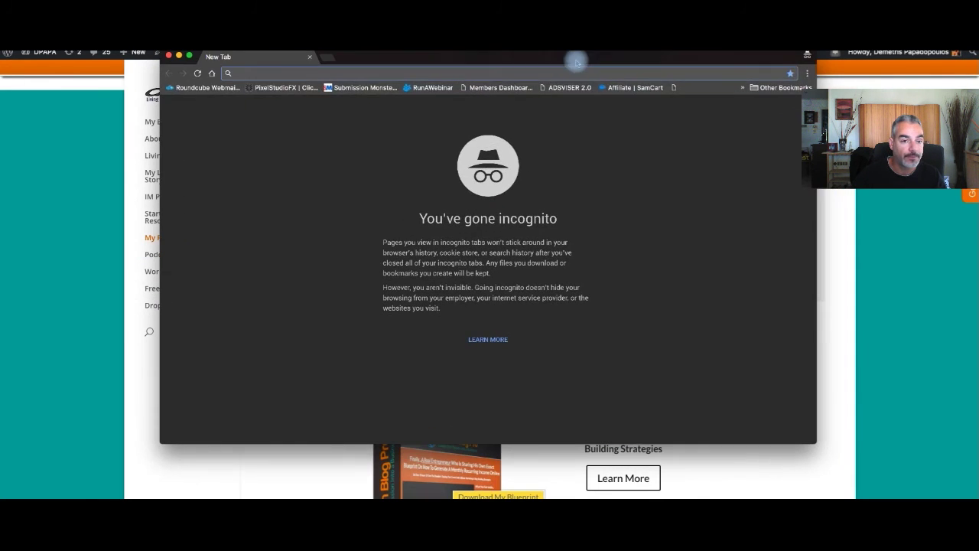
pyautogui.write('d-papa.com')
pyautogui.press('Return')
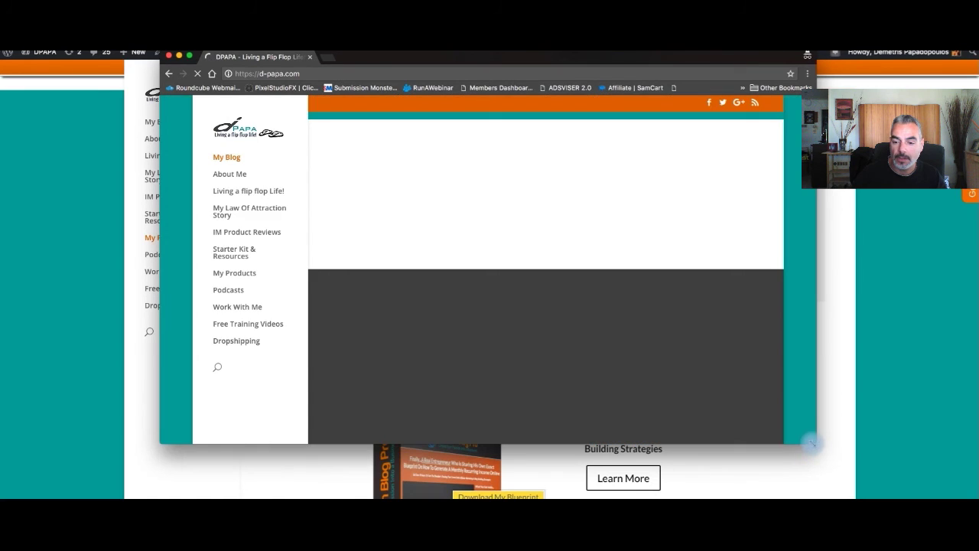
# Enlarge the incognito window and open My Products to confirm the avatar appears
pyautogui.moveTo(817, 443); pyautogui.dragTo(929, 499)
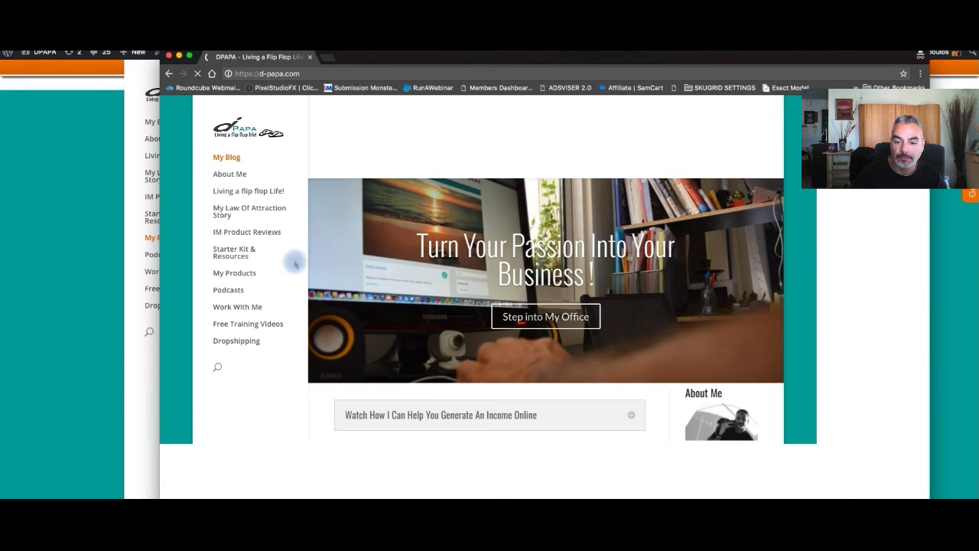
pyautogui.scroll(-3, 268, 244)
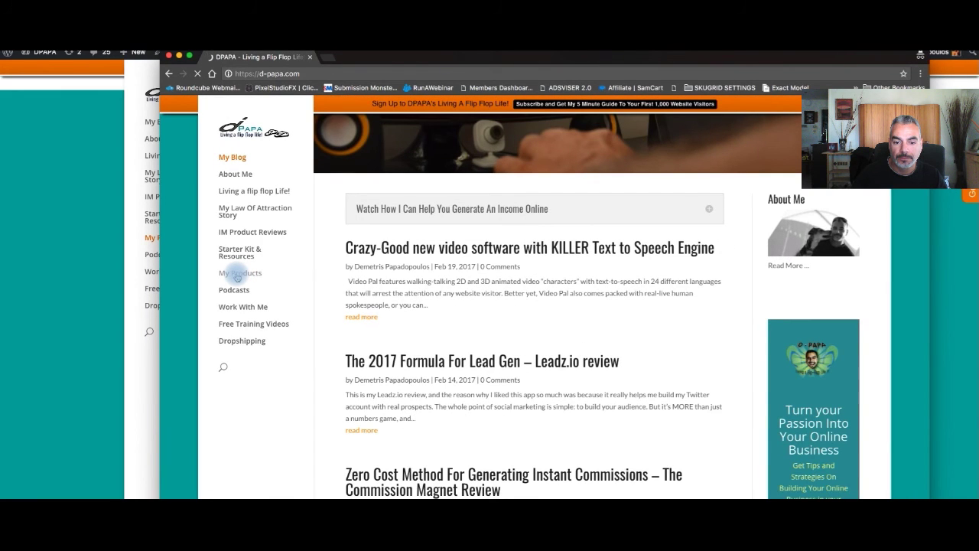
pyautogui.click(238, 274)
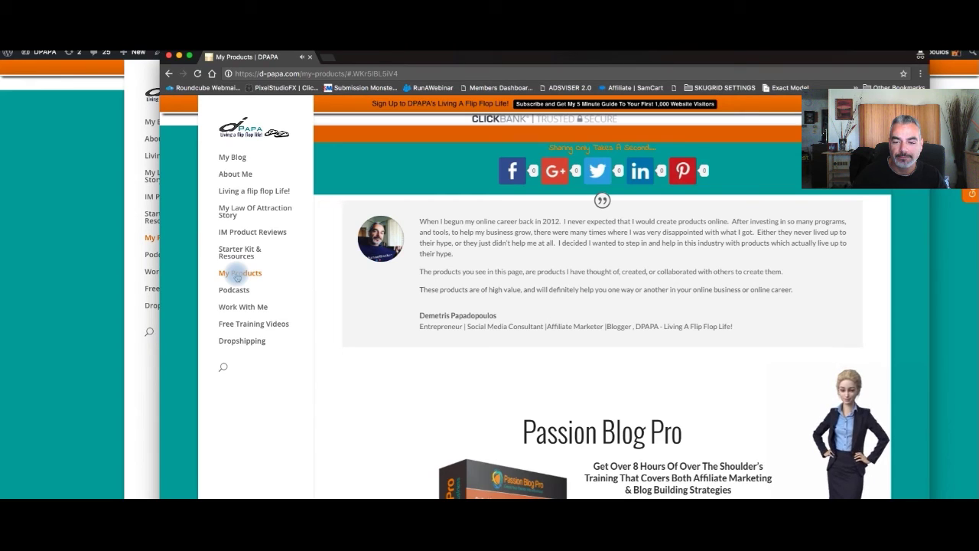
pyautogui.moveTo(805, 425)
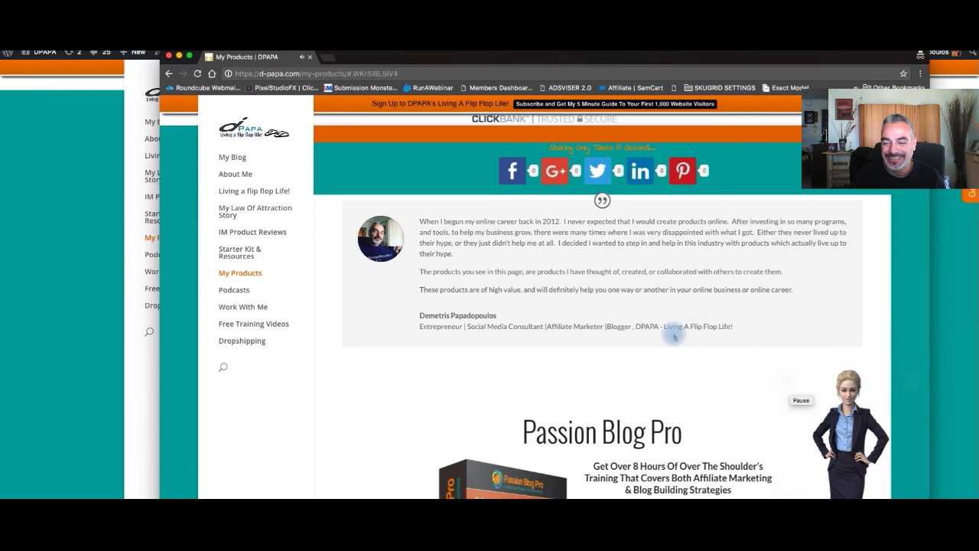
pyautogui.scroll(-5, 666, 334)
pyautogui.scroll(-10, 656, 335)
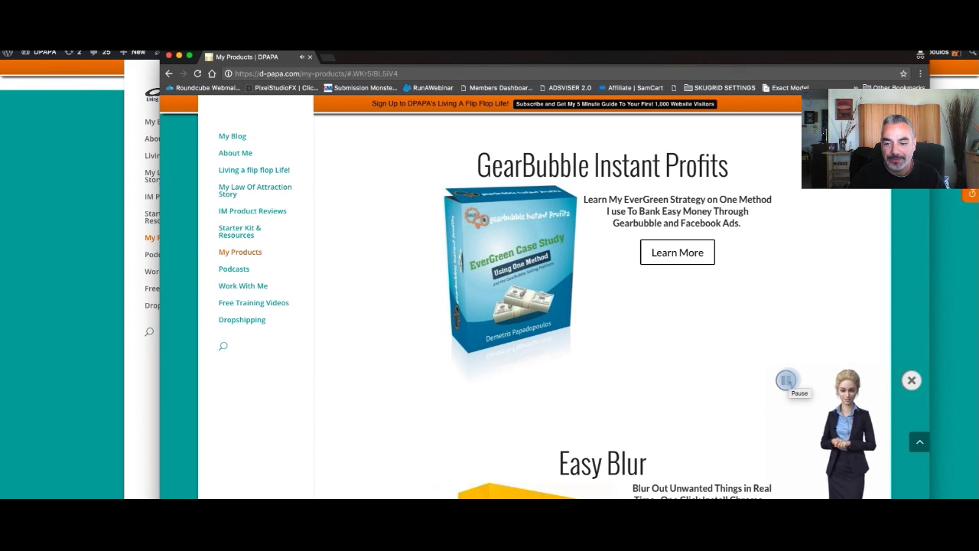
pyautogui.scroll(-5, 593, 339)
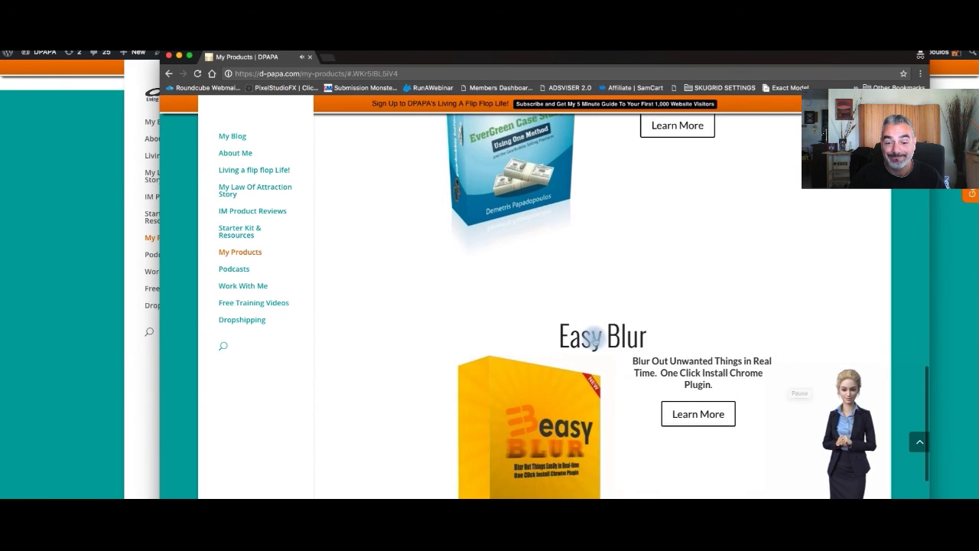
pyautogui.scroll(10, 592, 339)
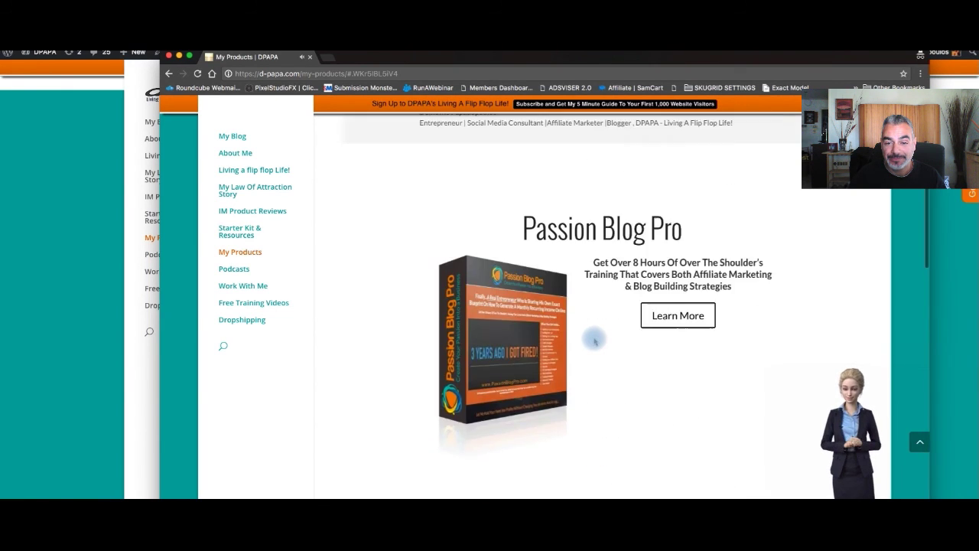
pyautogui.scroll(-1, 594, 341)
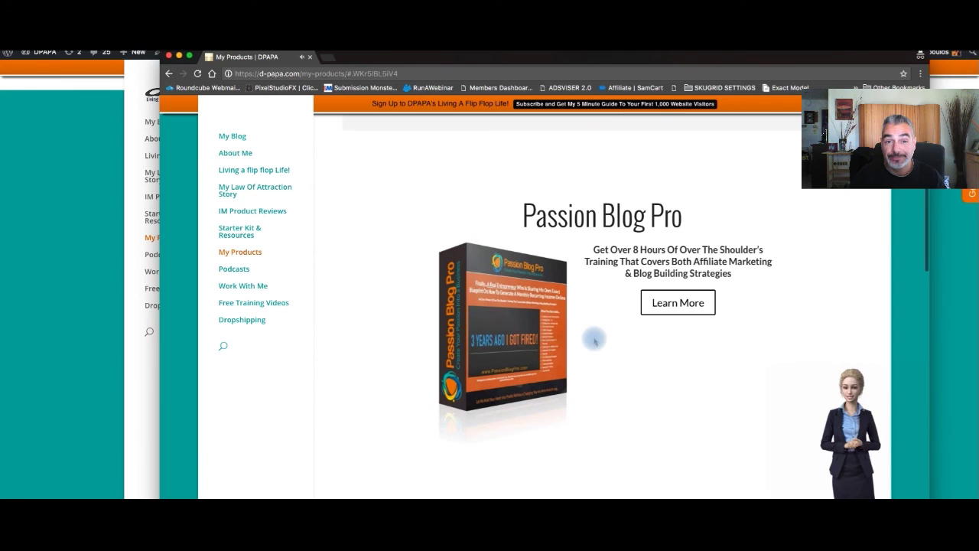
pyautogui.scroll(-1, 667, 304)
pyautogui.scroll(1, 665, 304)
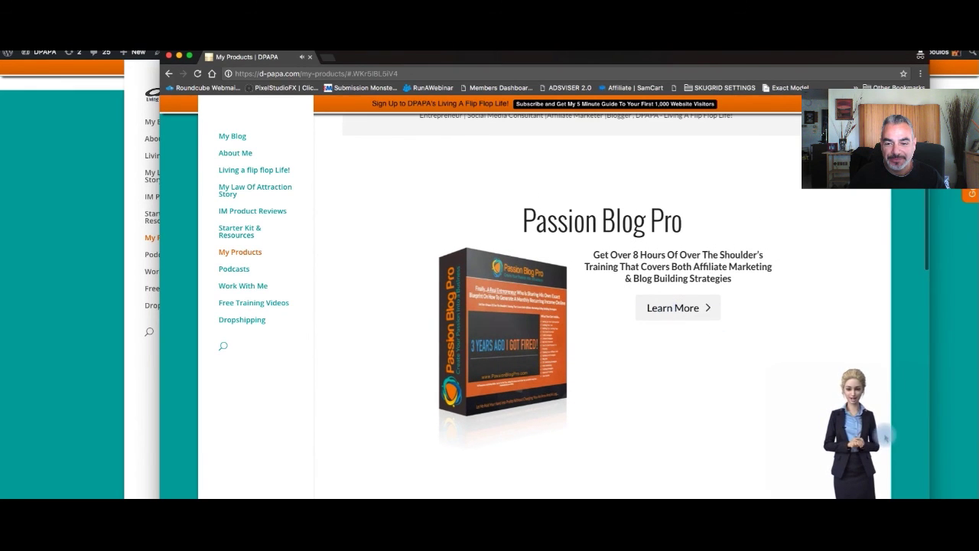
pyautogui.moveTo(824, 268)
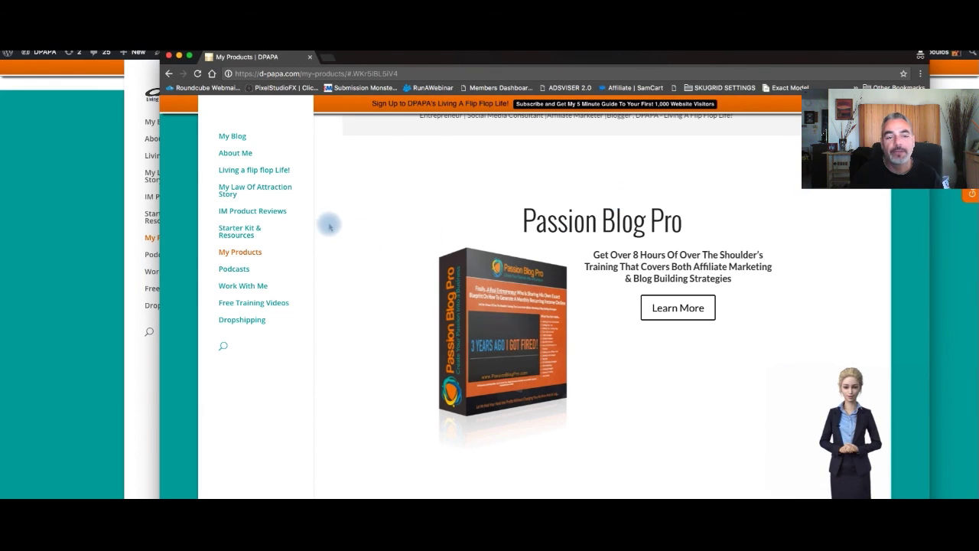
pyautogui.scroll(5, 329, 225)
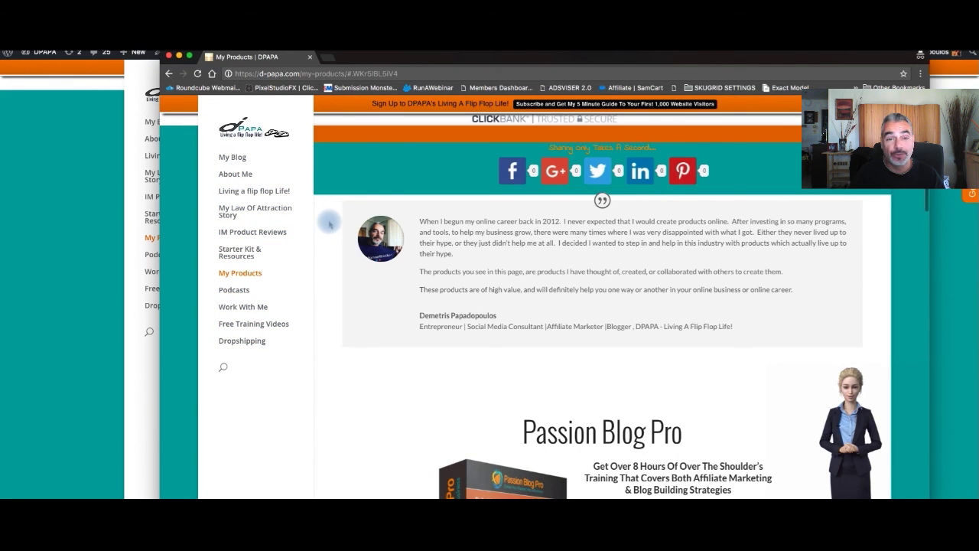